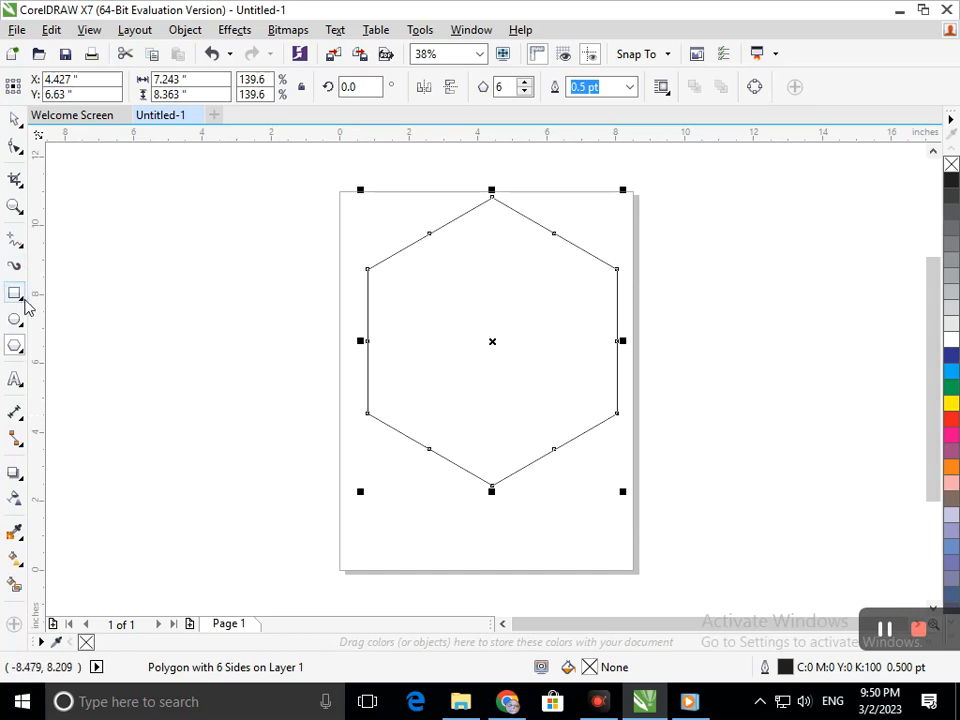
Step: Draw a vertical bar about 0.49 in wide along the hexagon's left edge and stretch it to about 14.3 in tall
left_click(80, 290)
left_click_drag(367, 268, 384, 455)
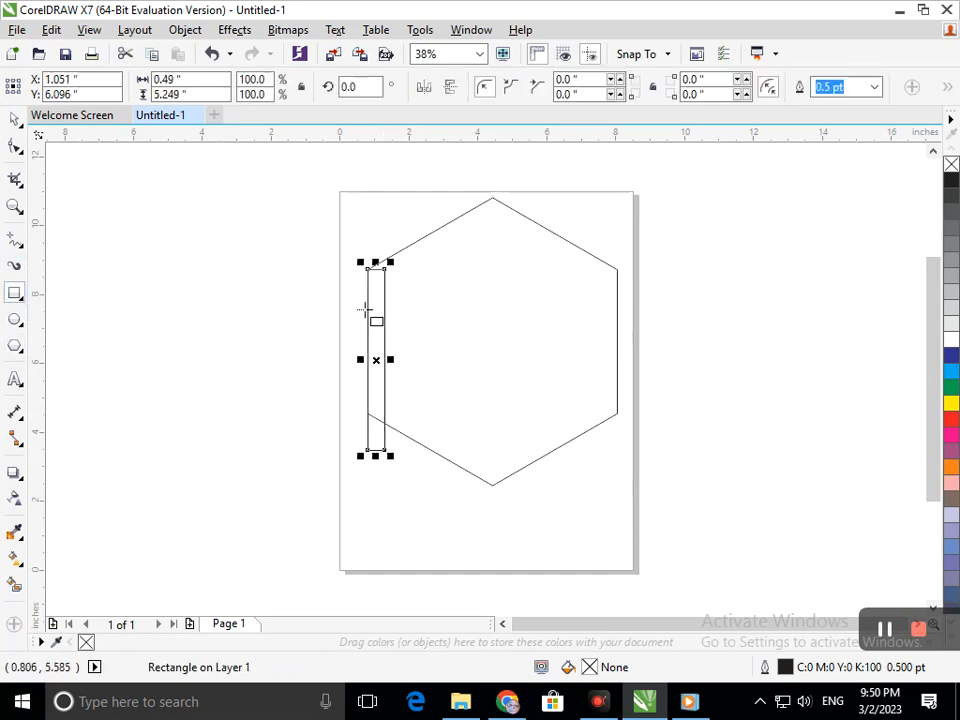
left_click_drag(376, 262, 372, 146)
left_click_drag(373, 141, 368, 160)
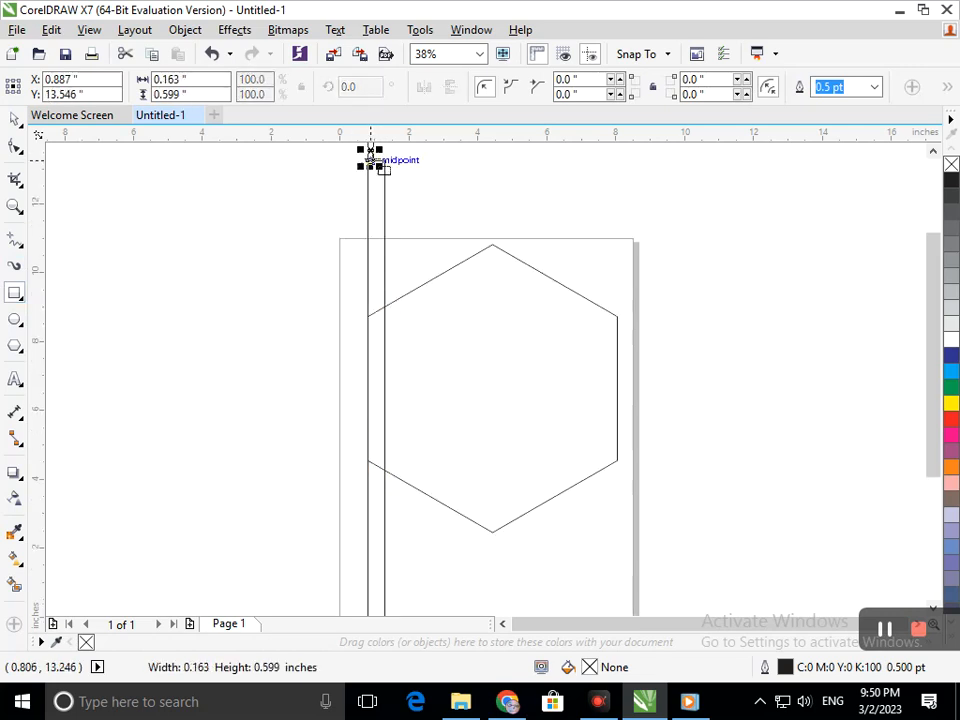
left_click(14, 120)
left_click(141, 293)
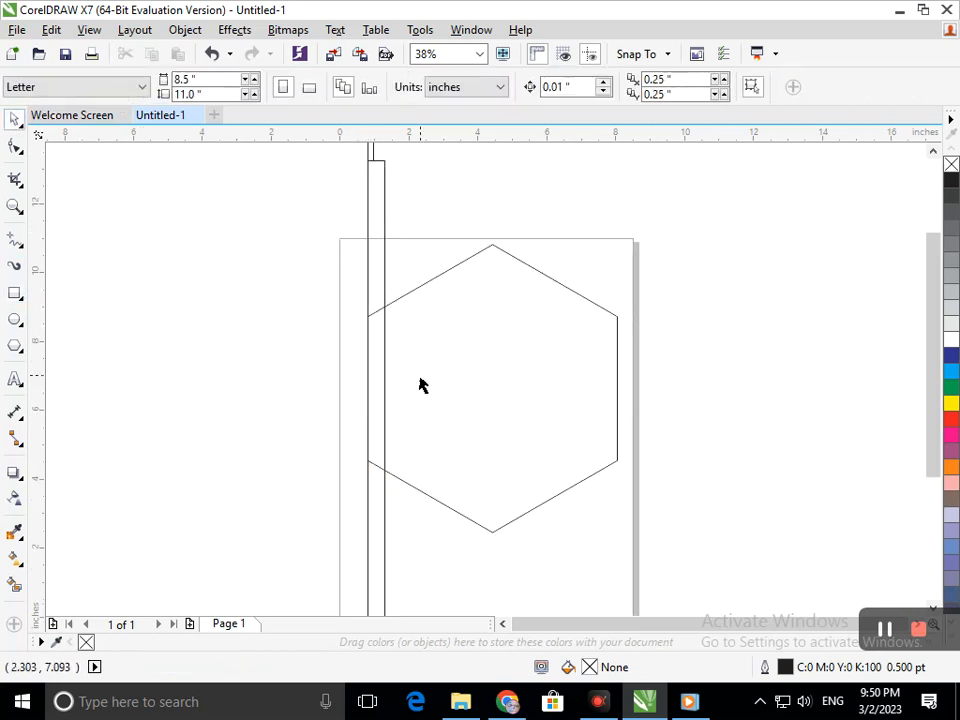
left_click(385, 345)
key("F3")
key("F2")
left_click_drag(386, 231, 472, 286)
left_click_drag(475, 407, 263, 318)
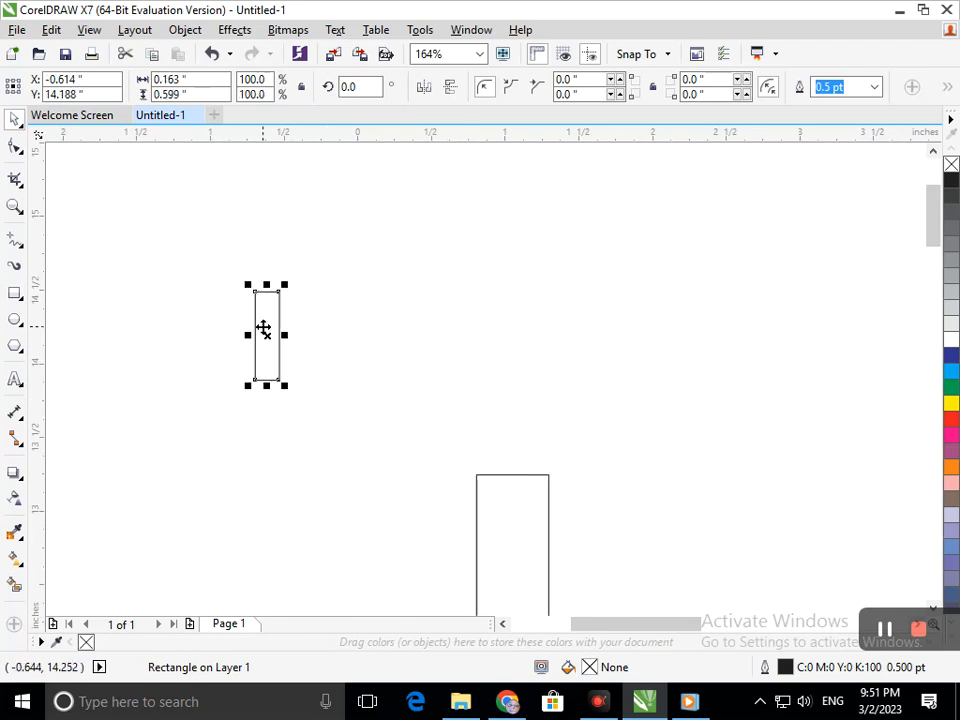
key("Delete")
Step: Copy the tall bar to its right and repeat the duplication until six evenly spaced bars cross the hexagon
key("F3")
left_click_drag(434, 396, 448, 392)
key("ctrl+r")
key("ctrl+r")
key("ctrl+r")
key("ctrl+r")
Step: Stretch the six vertical bars together horizontally so the last one meets the hexagon's right edge
left_click_drag(529, 551, 399, 231)
left_click_drag(529, 399, 553, 401)
left_click(529, 437)
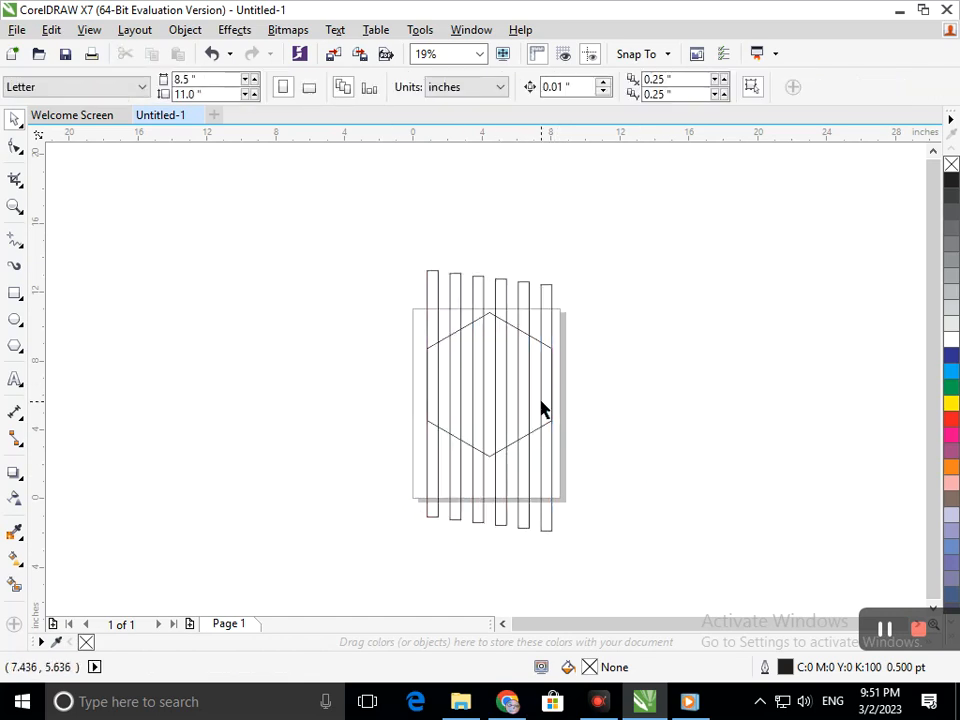
Step: Create a smaller concentric copy of the hexagon, about 5.97 by 6.9 in, fitted between the two outermost bars
key("z")
left_click(517, 381)
left_click(489, 365)
left_click_drag(381, 324, 475, 450)
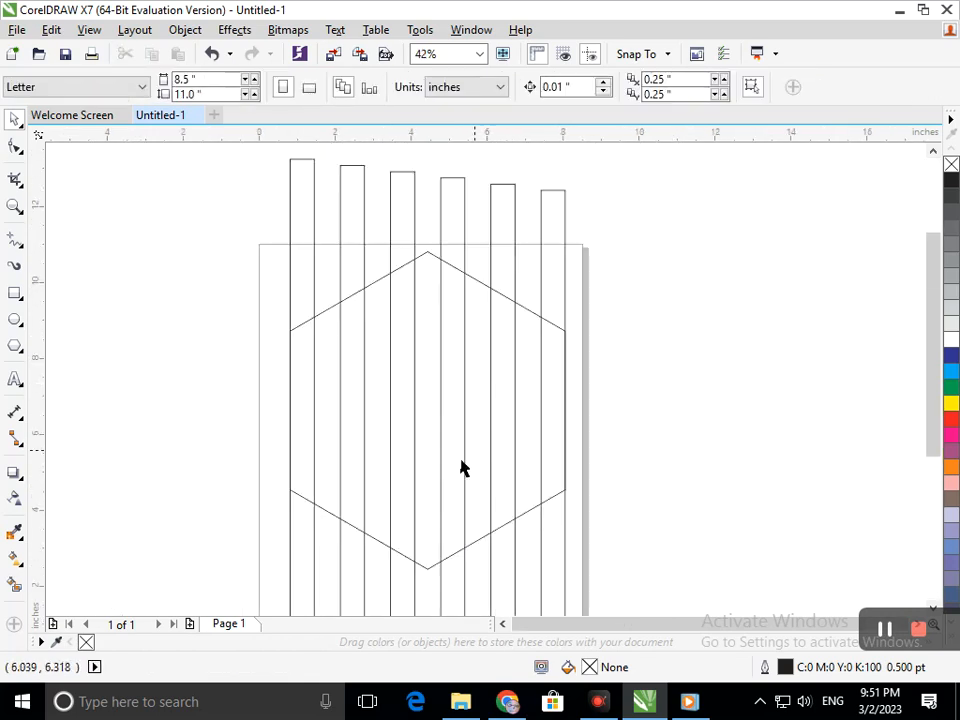
left_click(355, 531)
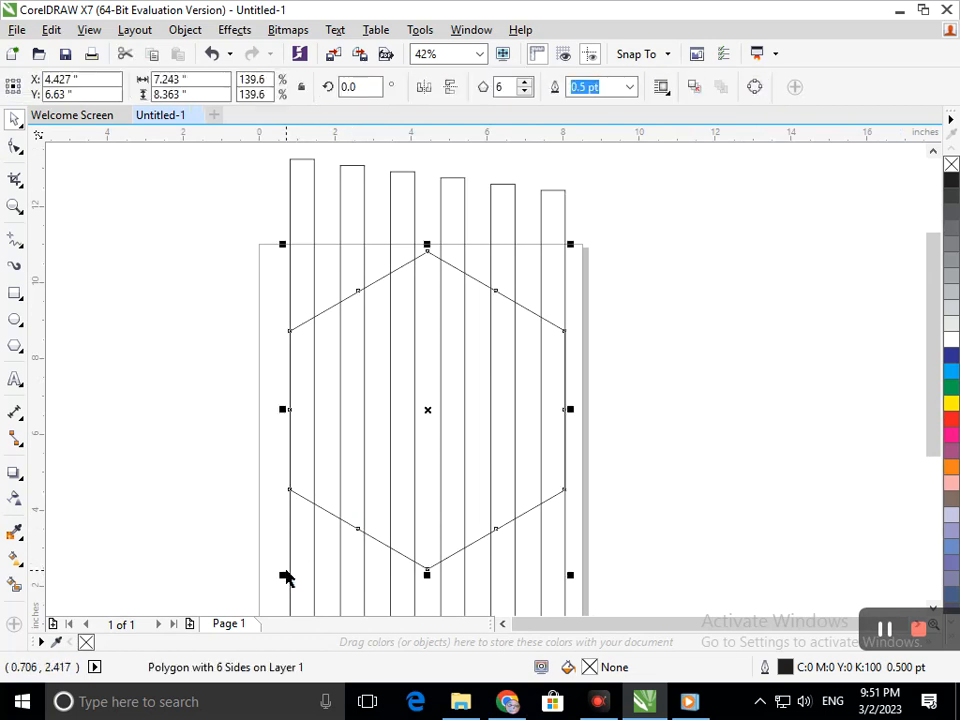
left_click_drag(283, 575, 303, 551)
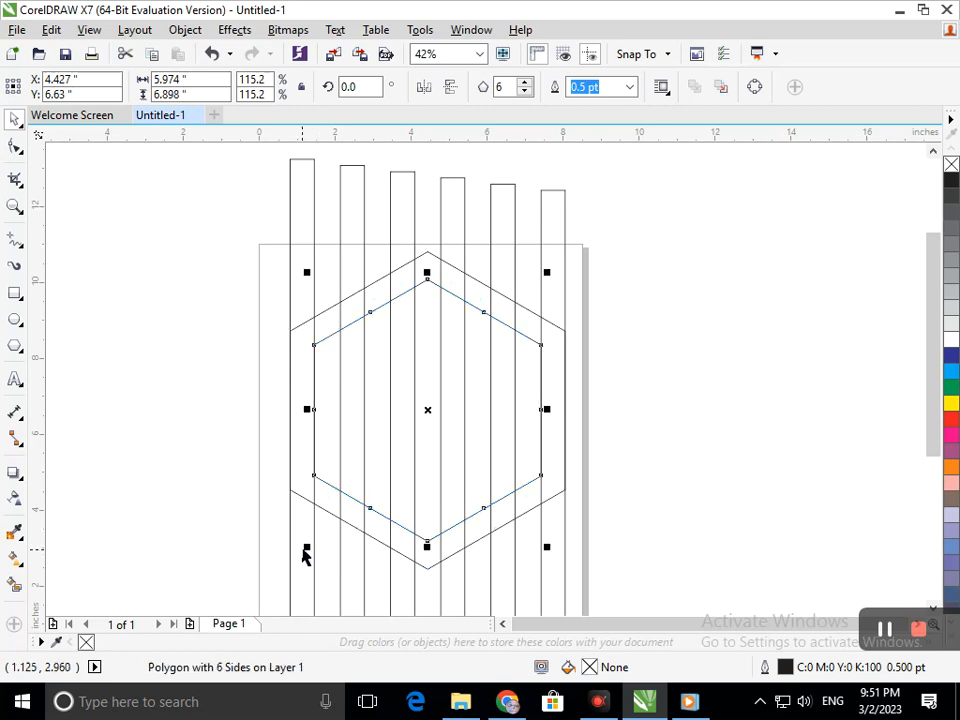
left_click(740, 396)
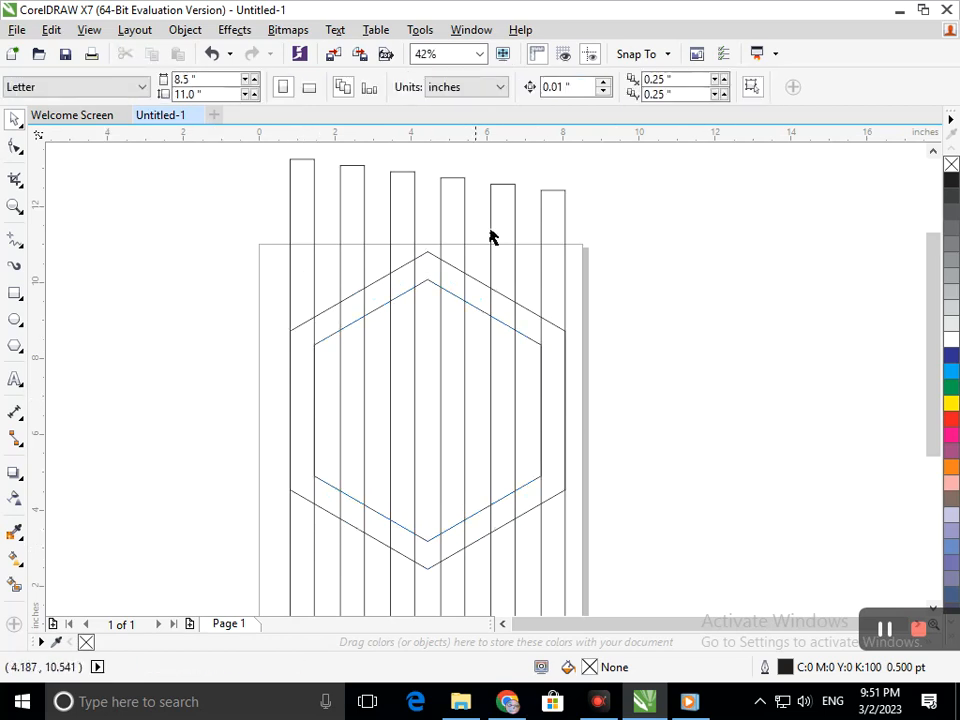
Step: Make a horizontal copy of the rightmost bar, rotated to 270°, and center it on the hexagons
left_click(560, 219)
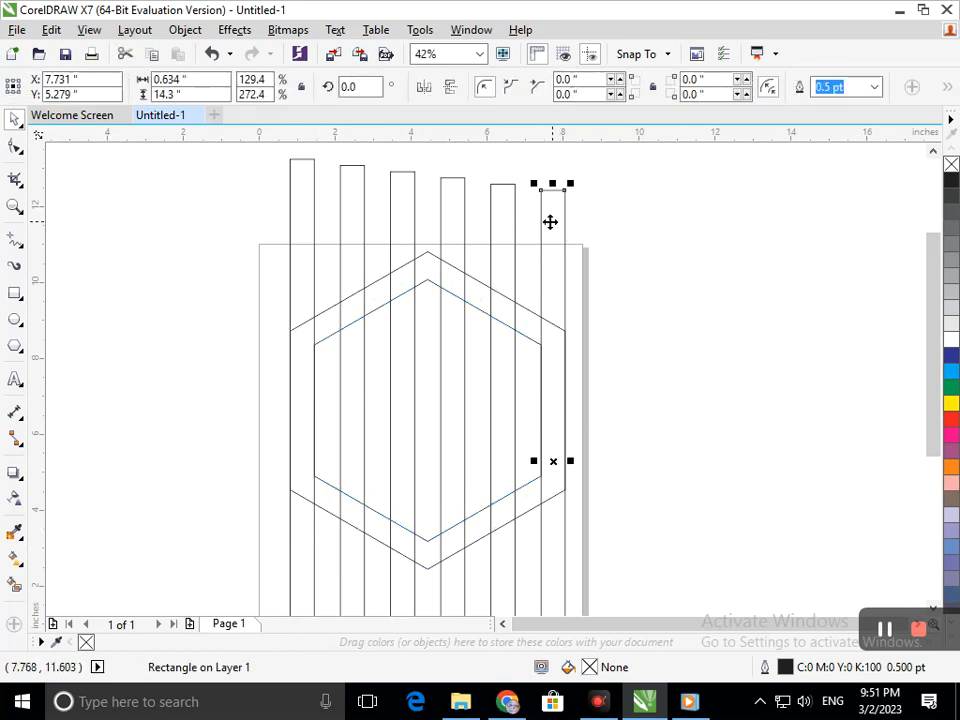
left_click(550, 222)
left_click_drag(574, 195, 674, 471)
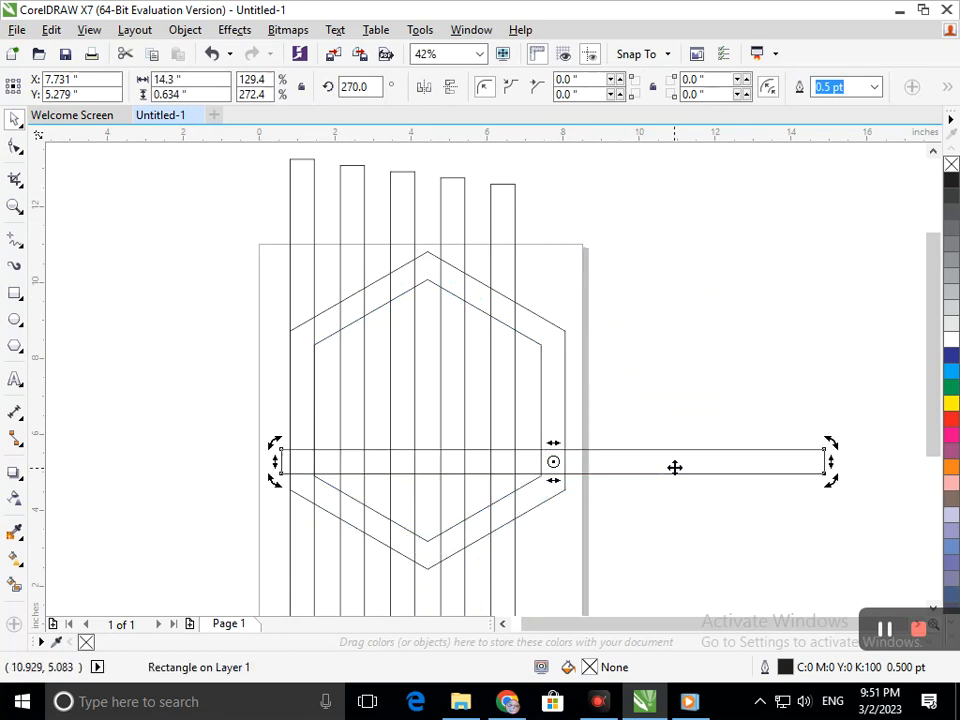
key("ctrl+z")
left_click_drag(572, 183, 724, 467)
left_click(600, 475)
left_click_drag(600, 475, 430, 417)
left_click_drag(153, 417, 198, 414)
mouse_move(443, 405)
left_mouse_down()
mouse_move(423, 408)
mouse_move(428, 401)
mouse_move(427, 411)
left_mouse_up()
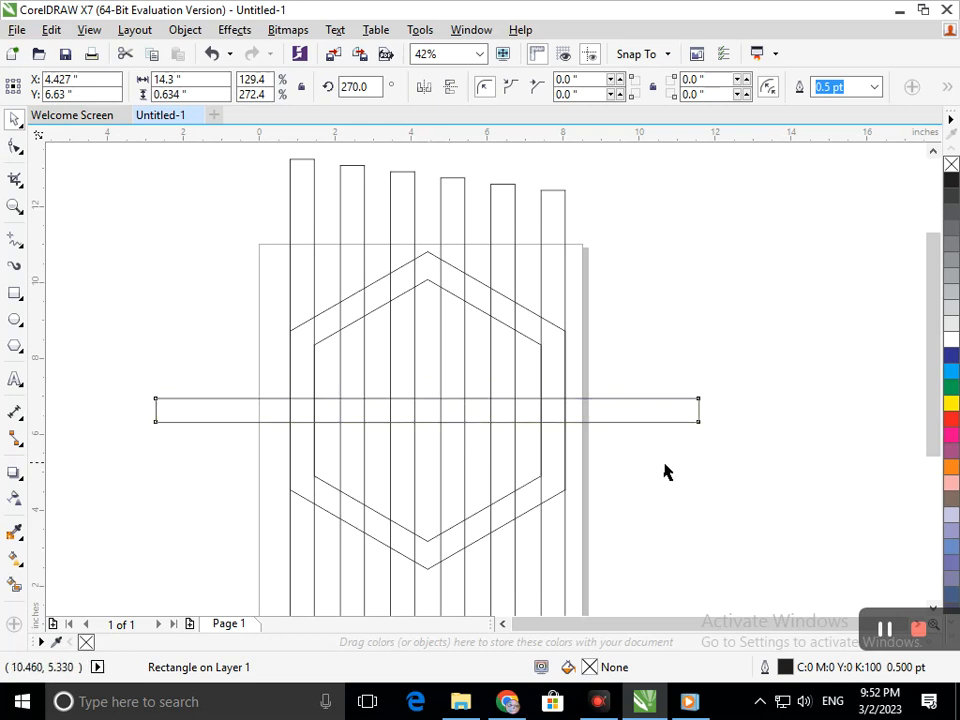
left_click(691, 492)
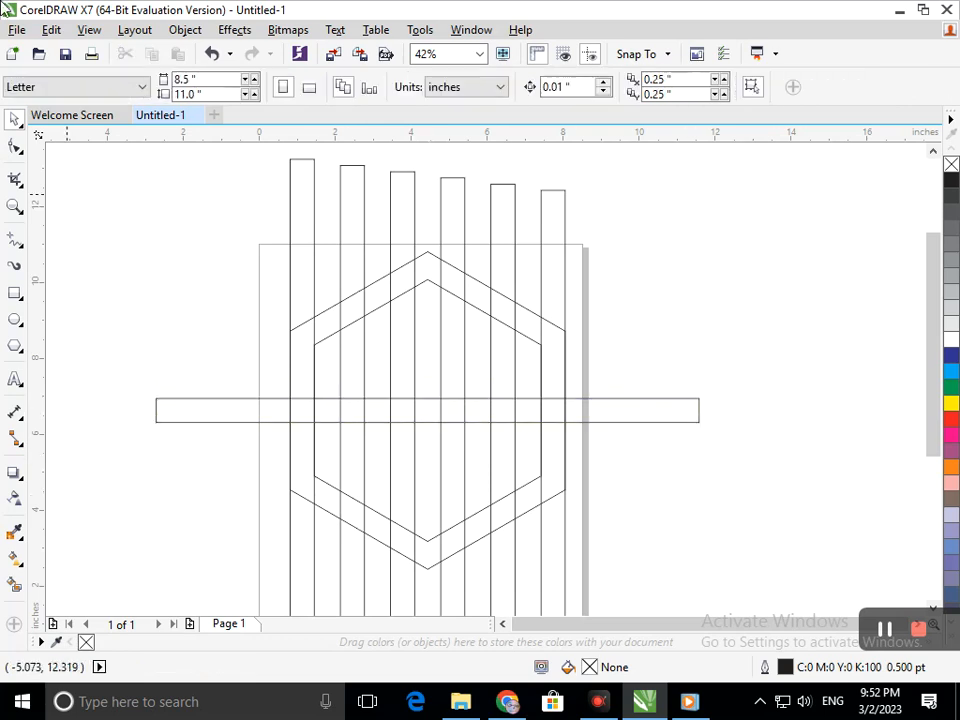
Step: Smart Fill the first two bars and their upper and lower hexagon links in blue-gray to form the letter C
left_click(14, 587)
left_click(305, 480)
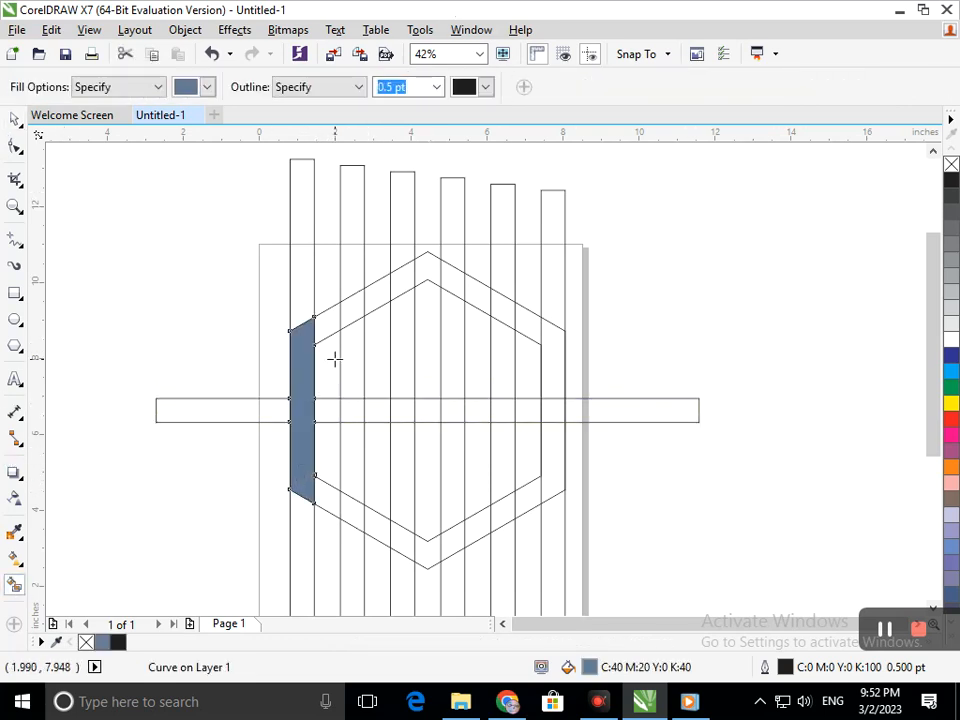
left_click(330, 324)
left_click(349, 311)
left_click(350, 377)
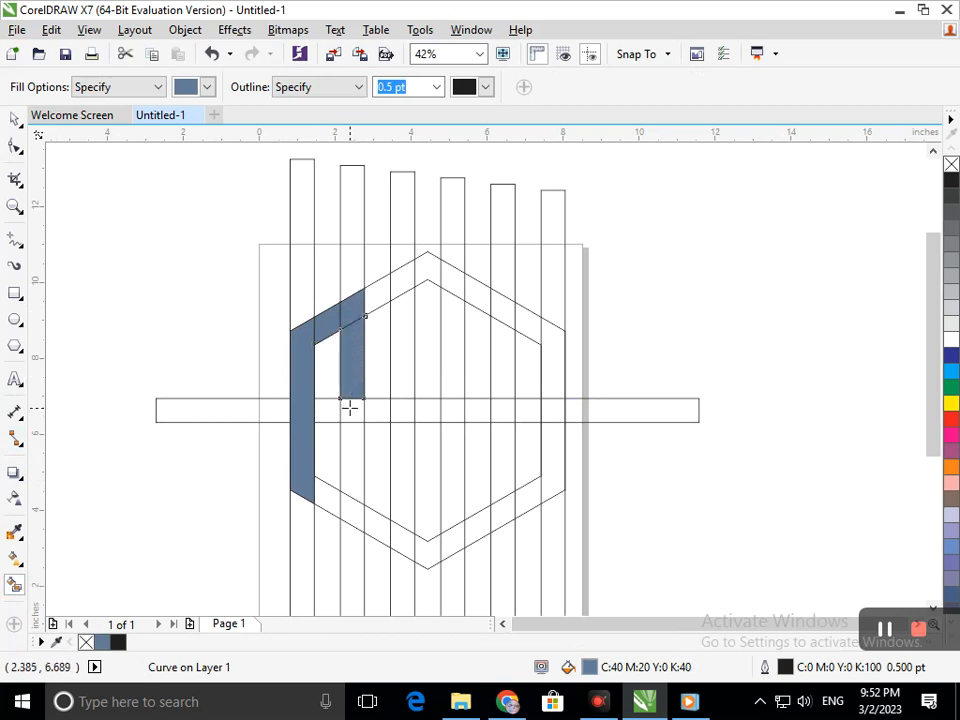
left_click(353, 441)
left_click(345, 512)
left_click(327, 509)
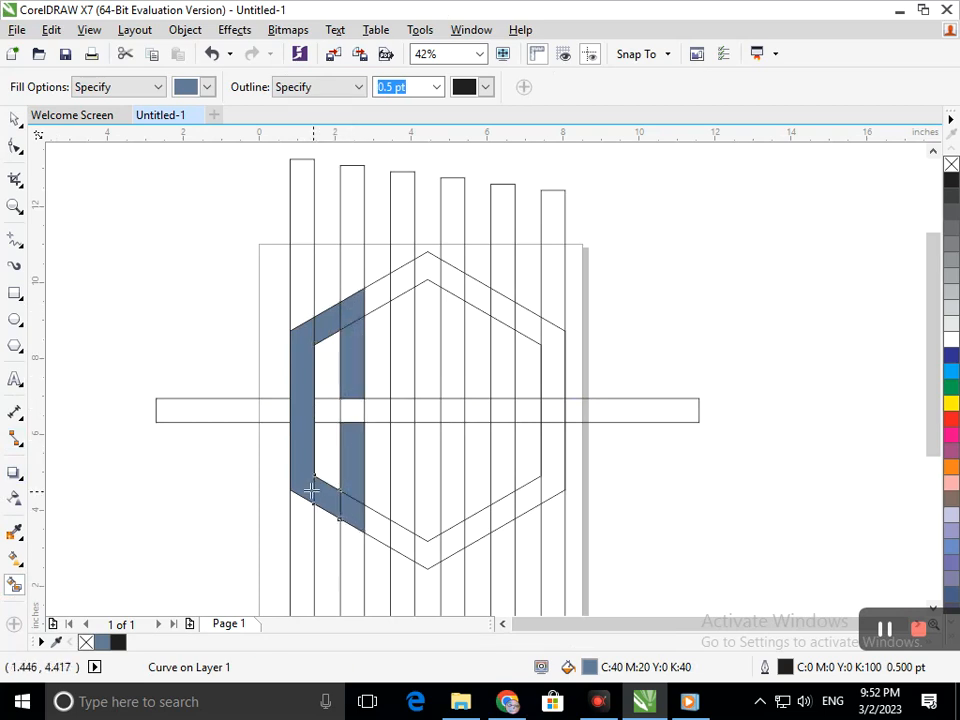
Step: Smart Fill the third and fourth bars within the outer hexagon and their central crossbar to form the letter H
left_click(403, 540)
left_click(401, 510)
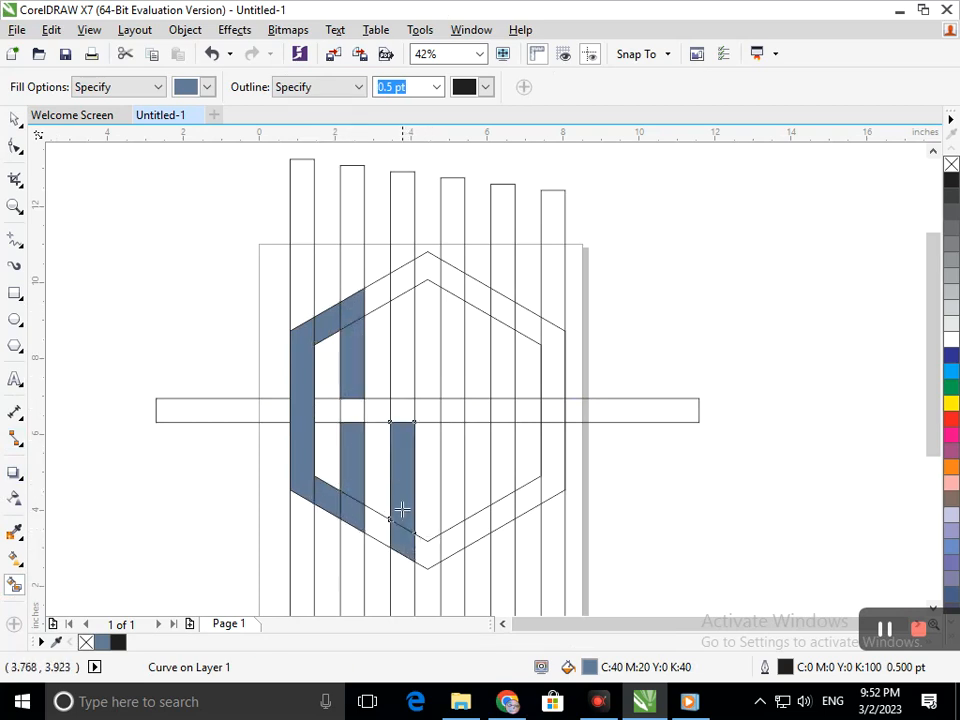
left_click(398, 373)
left_click(400, 278)
left_click(454, 289)
left_click(456, 331)
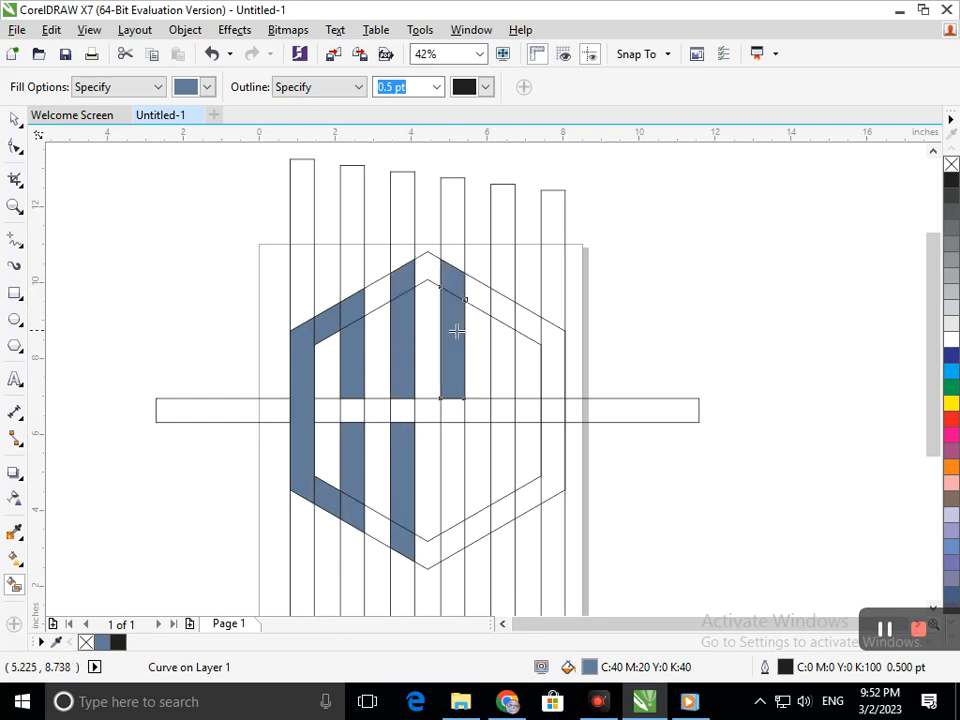
left_click(448, 461)
left_click(454, 540)
left_click(422, 407)
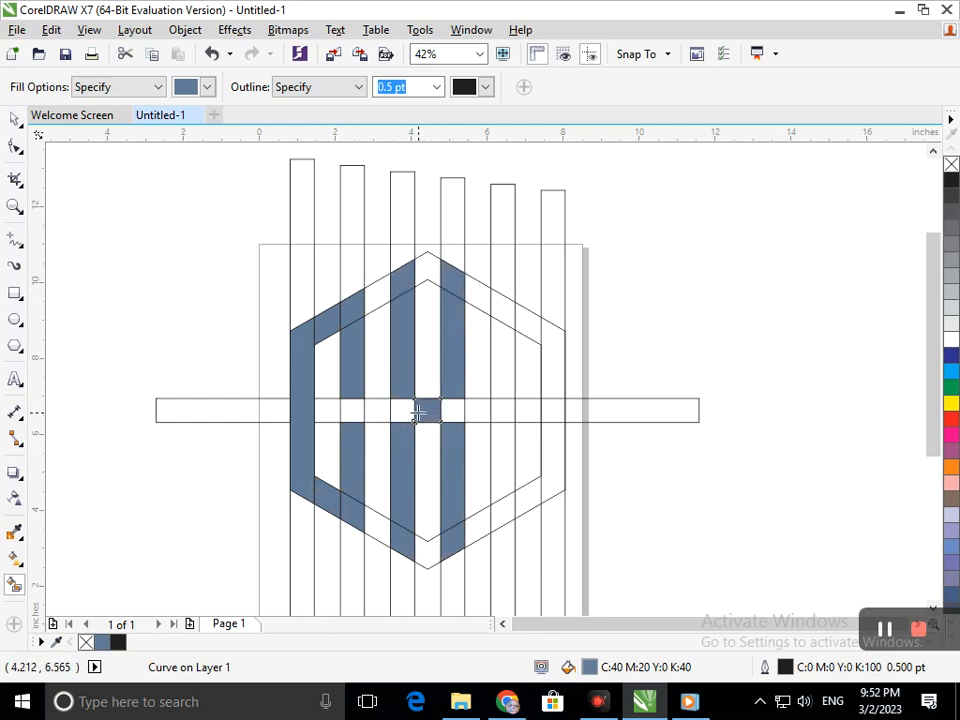
left_click(406, 410)
left_click(442, 412)
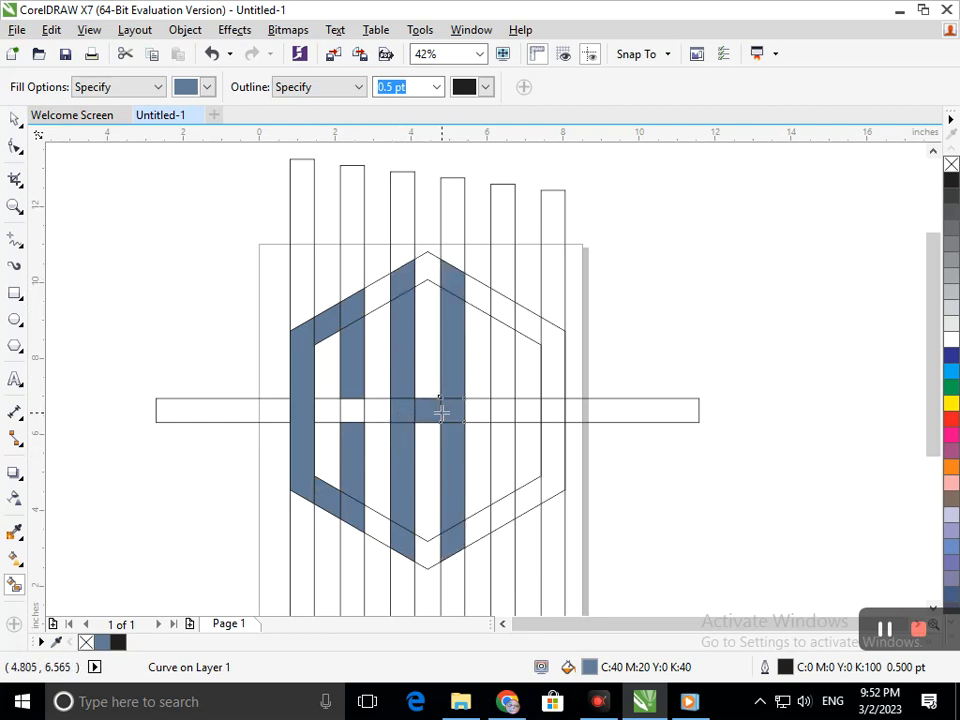
Step: Smart Fill the fifth and sixth bars and the upper hexagon link between them to form the third letter
left_click(494, 514)
left_click(498, 466)
left_click(499, 409)
left_click(502, 352)
left_click(505, 309)
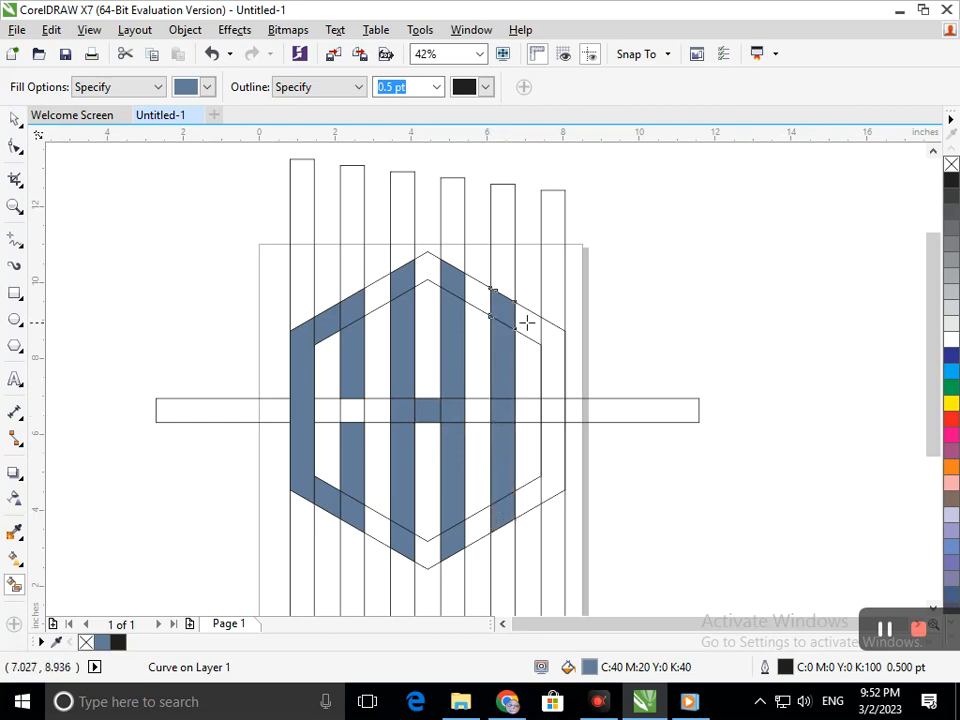
left_click(555, 332)
left_click(551, 377)
left_click(552, 410)
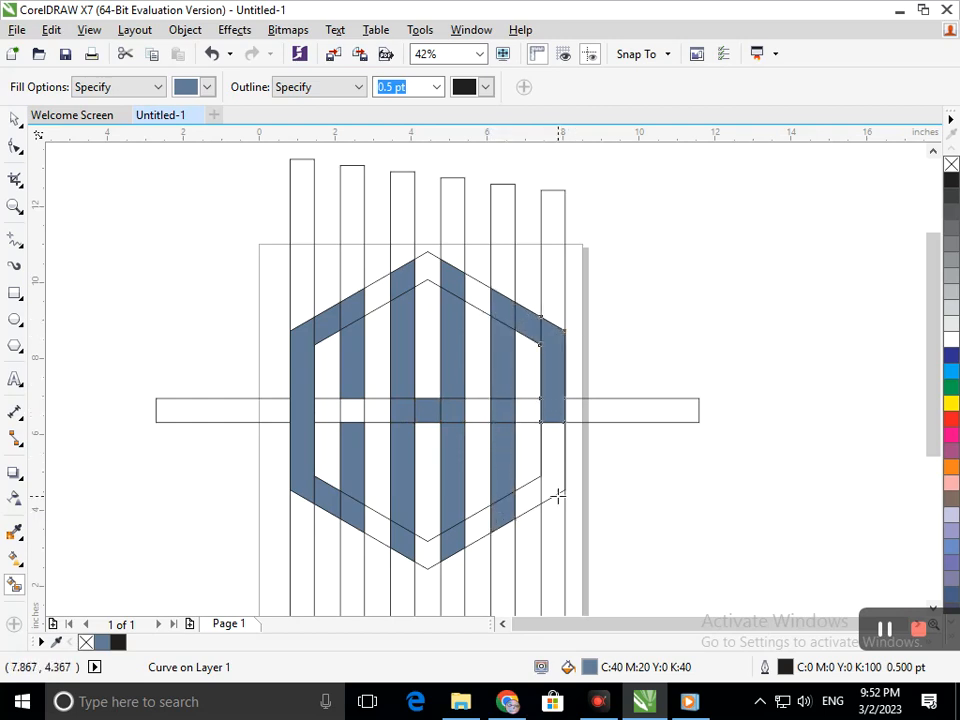
left_click(557, 483)
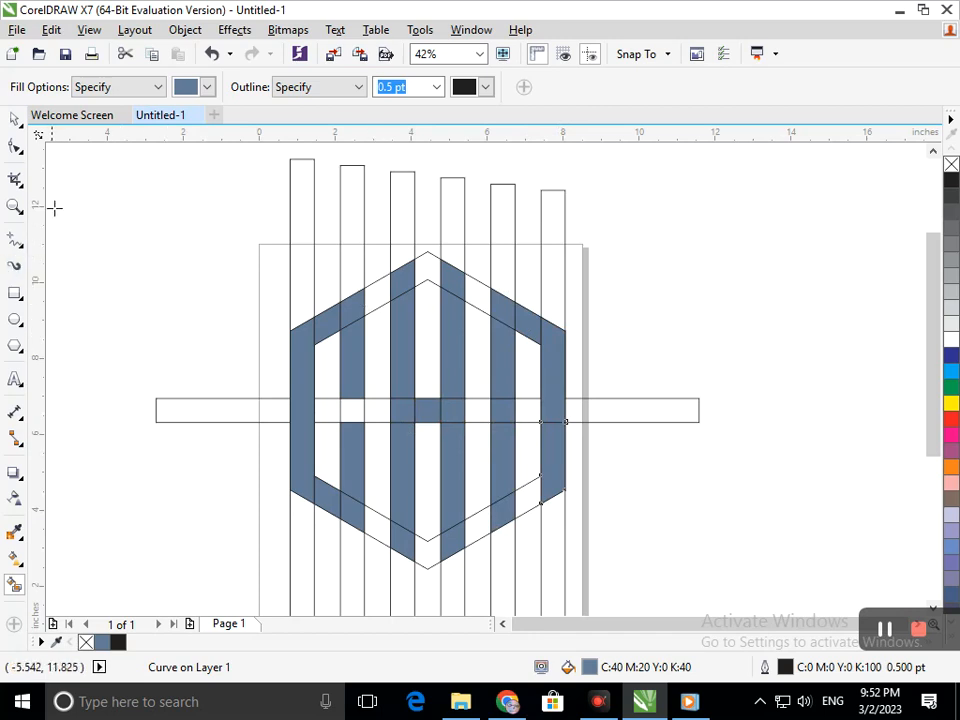
Step: Enlarge the outer hexagon about its center to about 8.04 by 9.28 in so it frames the letters
left_click(16, 120)
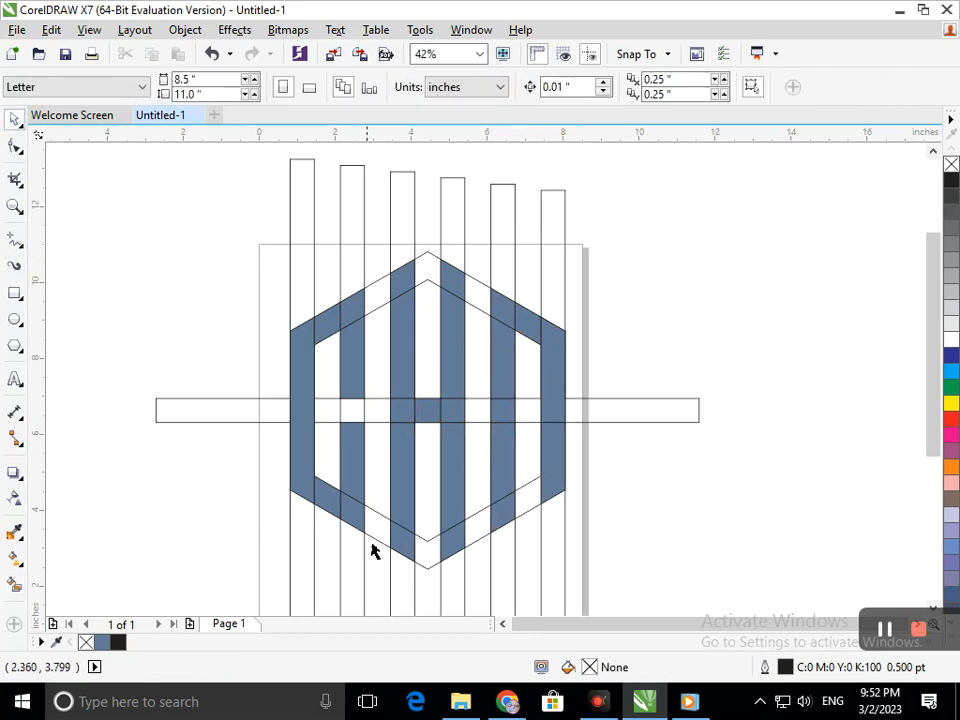
left_click(426, 574)
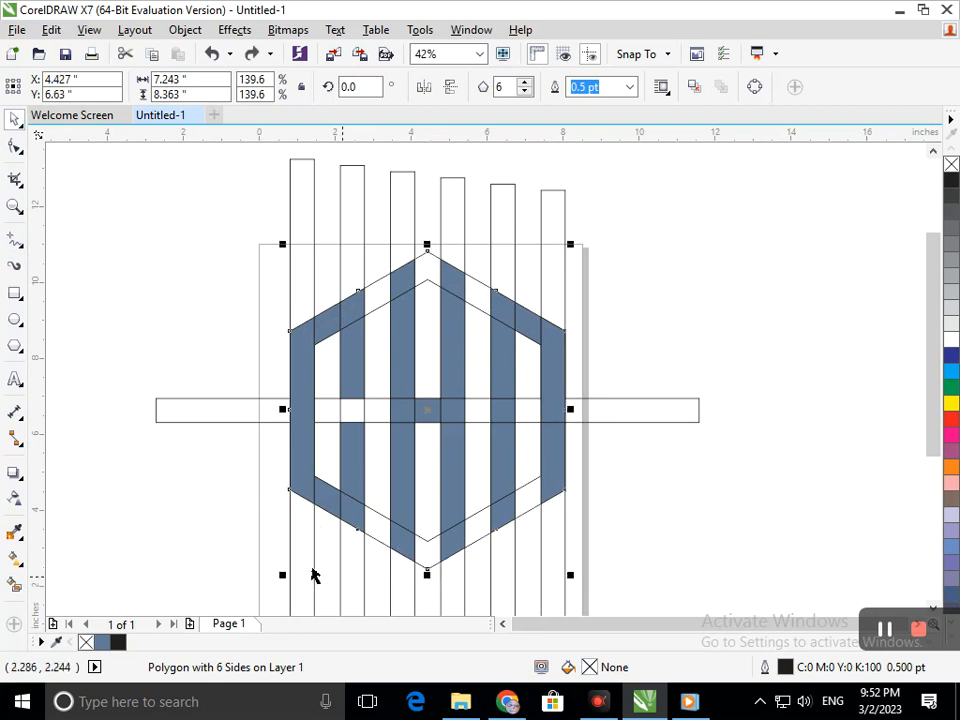
left_click_drag(283, 577, 270, 624)
Step: Delete the six unfilled vertical guide bars
left_click(559, 544)
left_click(559, 537)
key("Delete")
left_click(512, 546)
key("Delete")
left_click(461, 572)
key("Delete")
left_click(410, 572)
key("Delete")
left_click(359, 575)
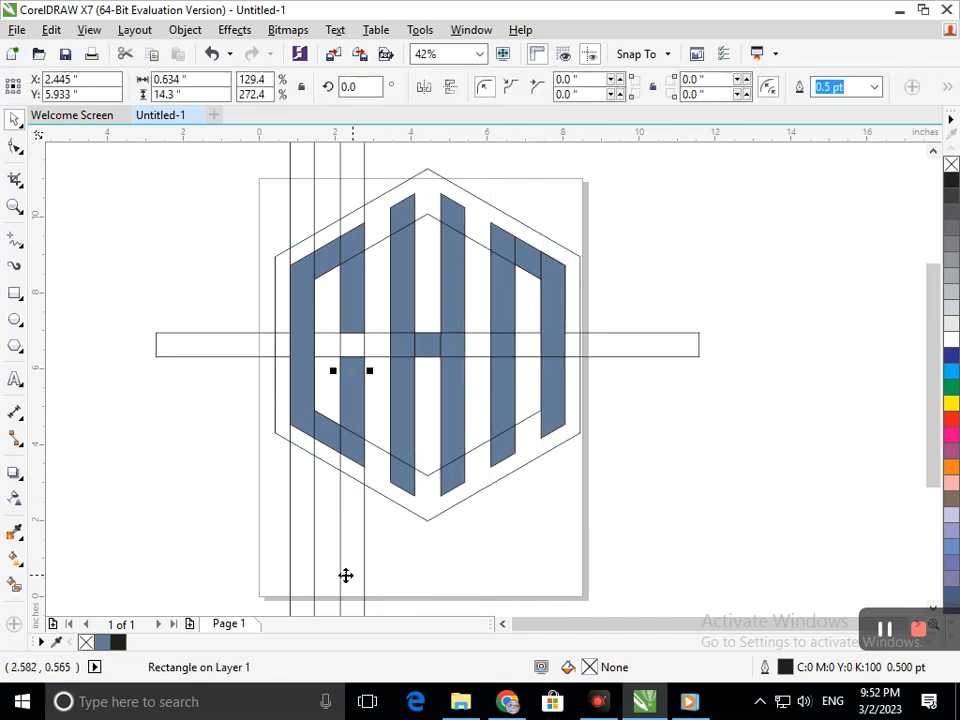
key("Delete")
left_click(312, 576)
key("Delete")
Step: Delete the horizontal guide bar and the inner hexagon, keeping the outer hexagon in its original position
left_click(629, 361)
key("Delete")
left_click(521, 424)
key("Escape")
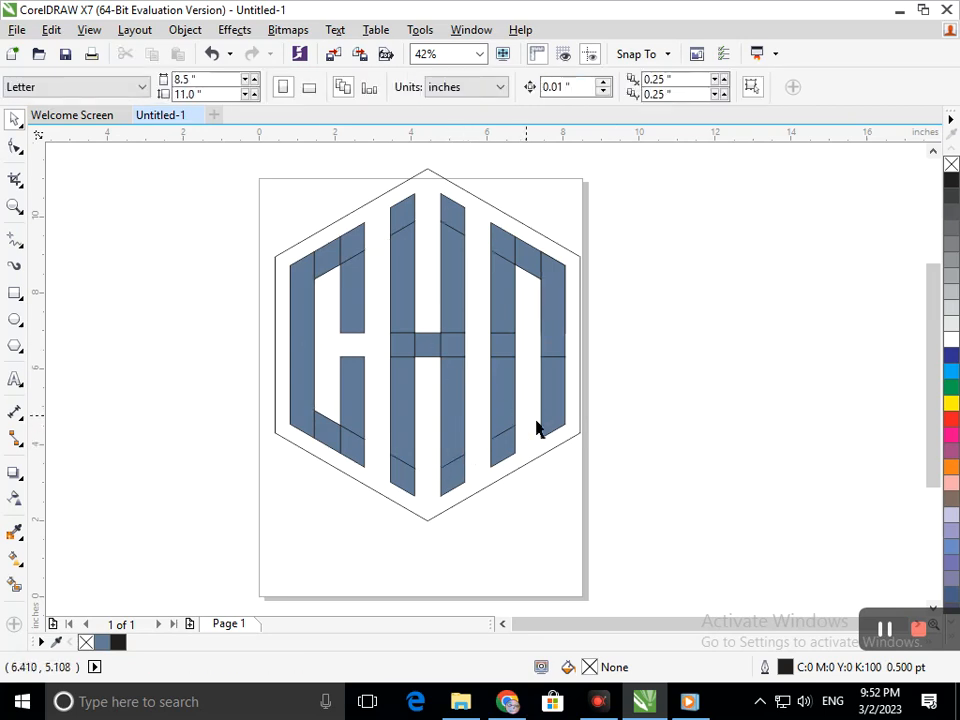
mouse_move(572, 447)
left_mouse_down()
mouse_move(375, 467)
mouse_move(574, 450)
left_mouse_up()
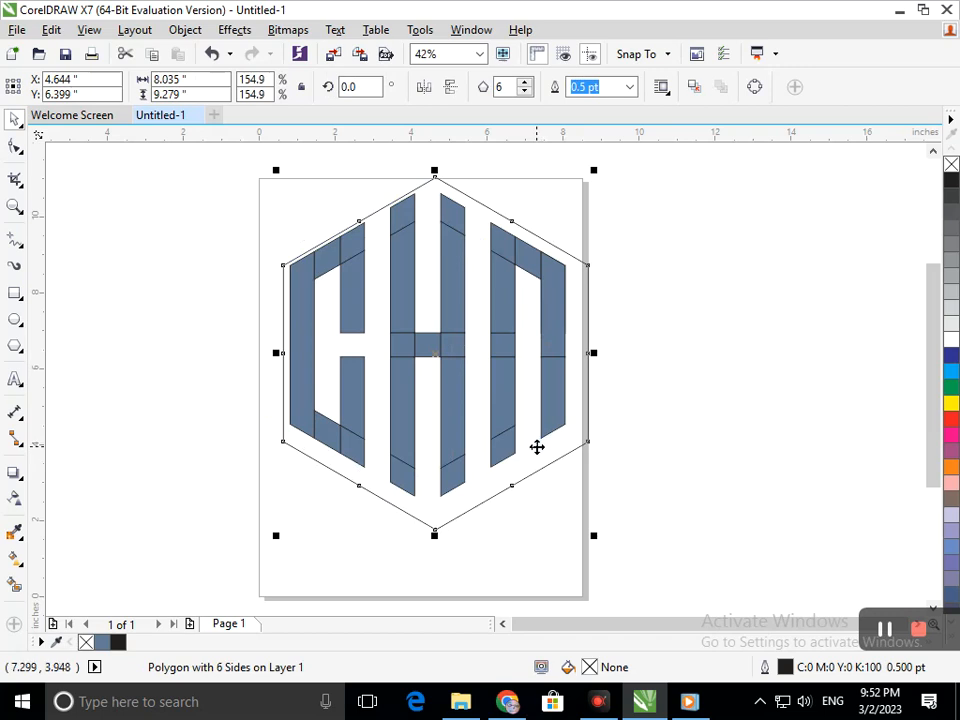
key("ctrl+z")
Step: Select the whole design and open the object Find Wizard for a new search, keeping it clear of the drawing
left_click(196, 205)
left_click_drag(201, 152, 686, 536)
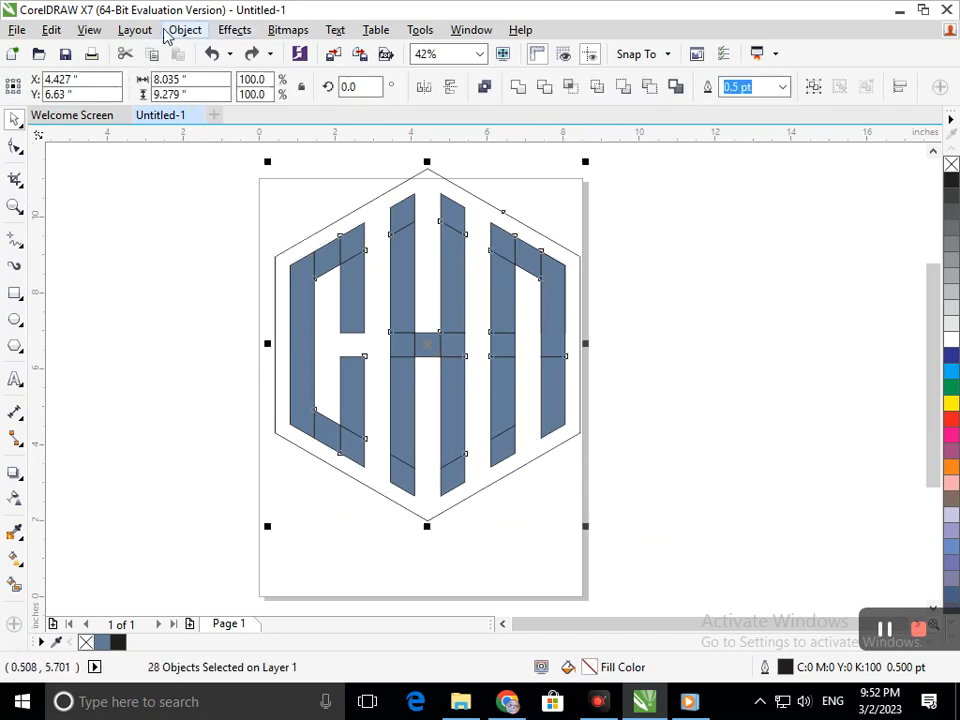
left_click(128, 34)
mouse_move(108, 38)
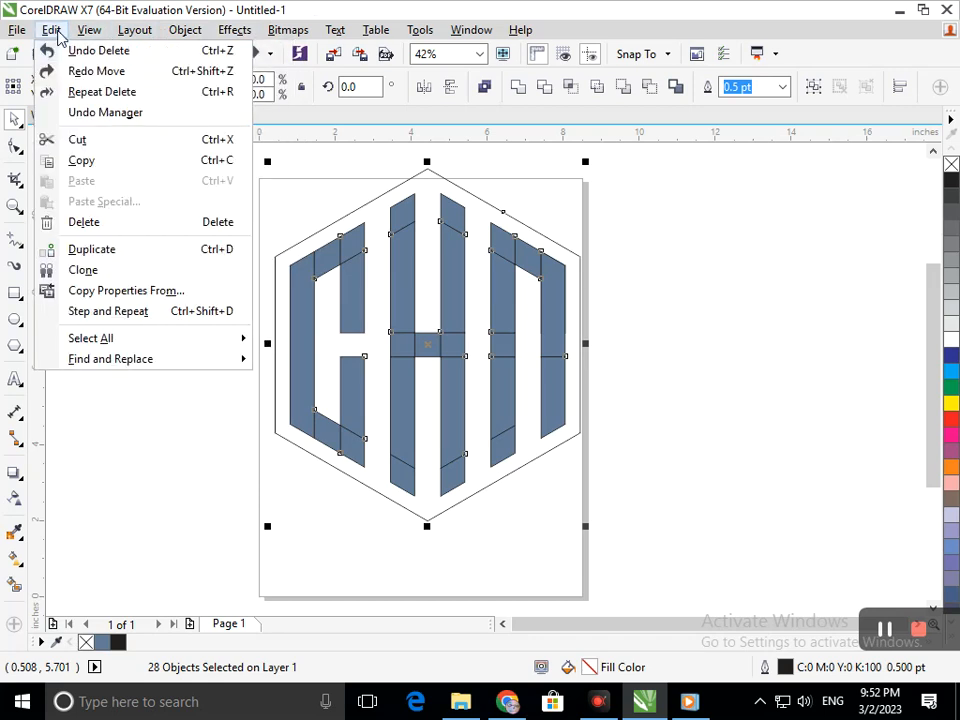
mouse_move(57, 33)
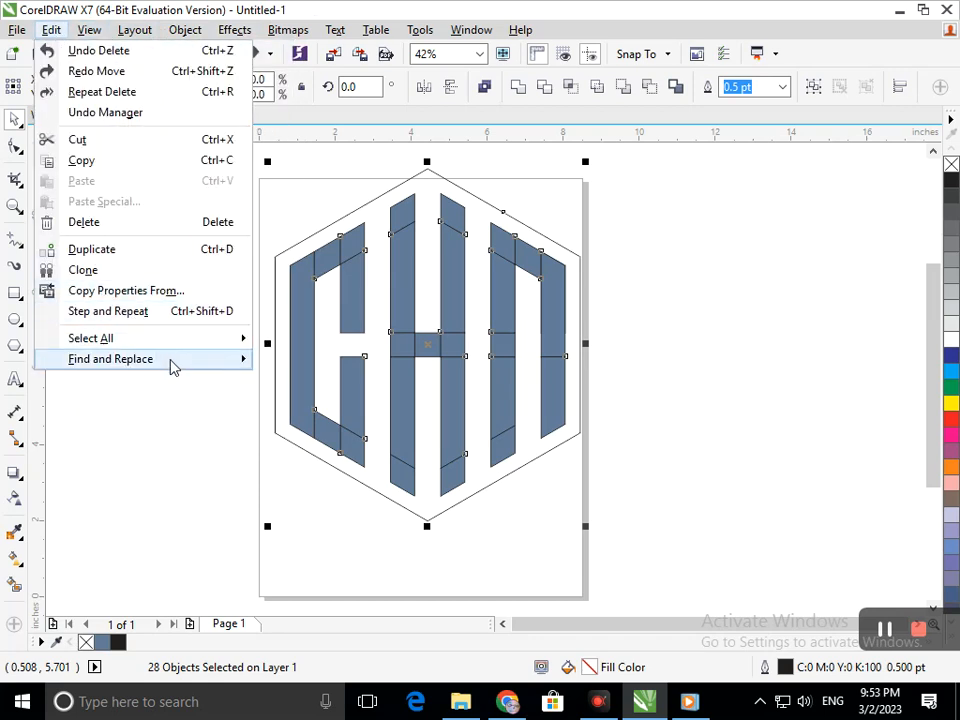
mouse_move(197, 360)
left_click(339, 362)
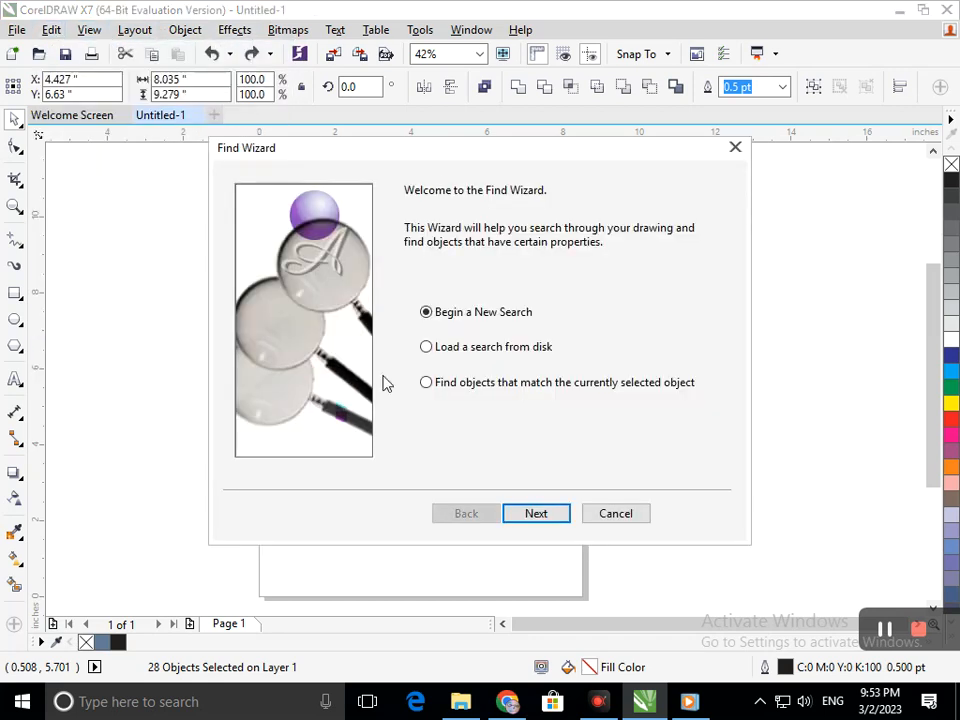
left_click_drag(430, 168, 724, 78)
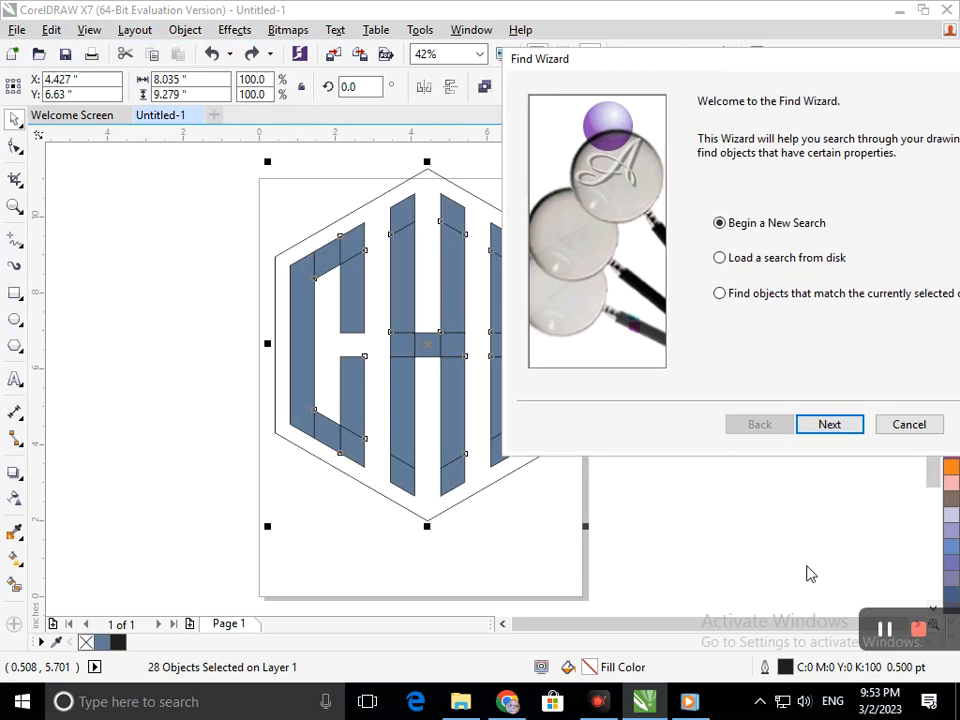
Step: Set the search to objects with a specific uniform color fill, sampling the blue-grey from the middle letter
left_click(841, 438)
left_click(778, 139)
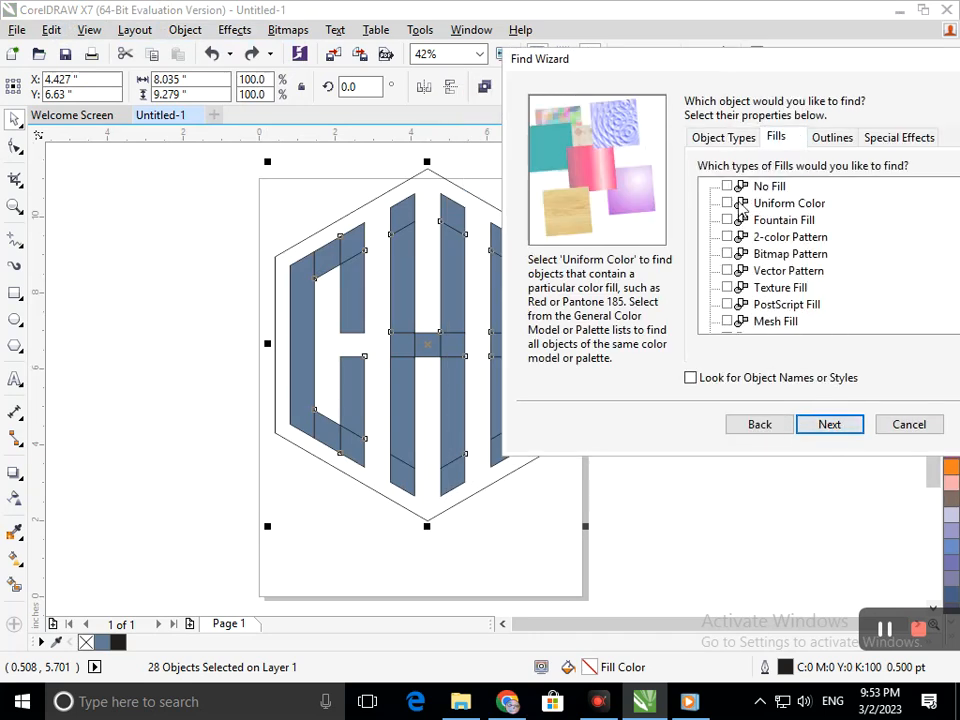
left_click(829, 428)
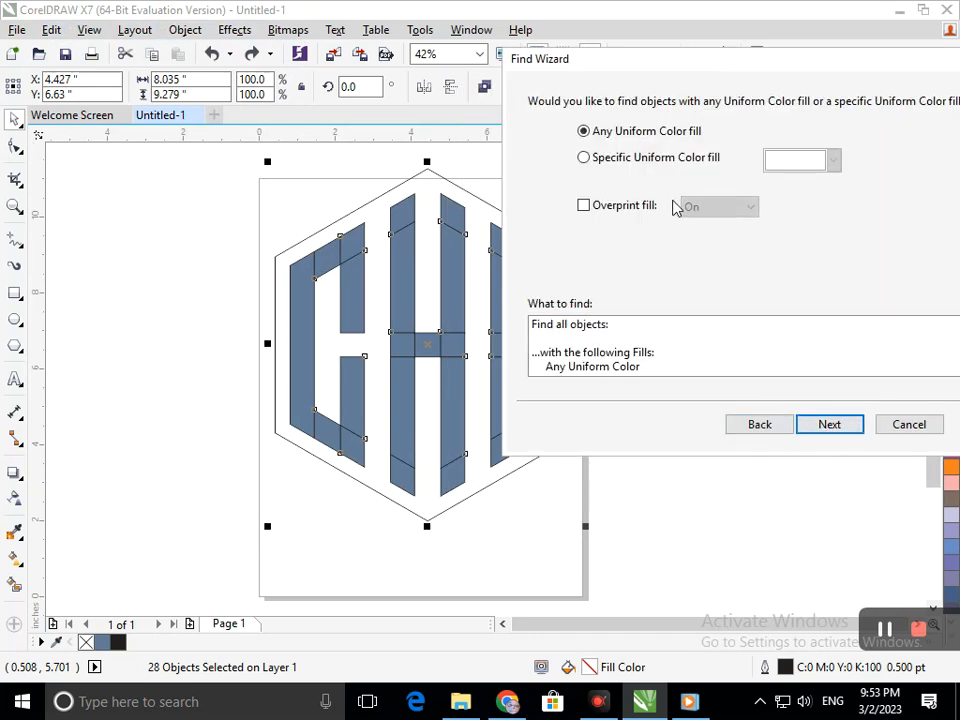
left_click(658, 157)
left_click(833, 160)
left_click(772, 305)
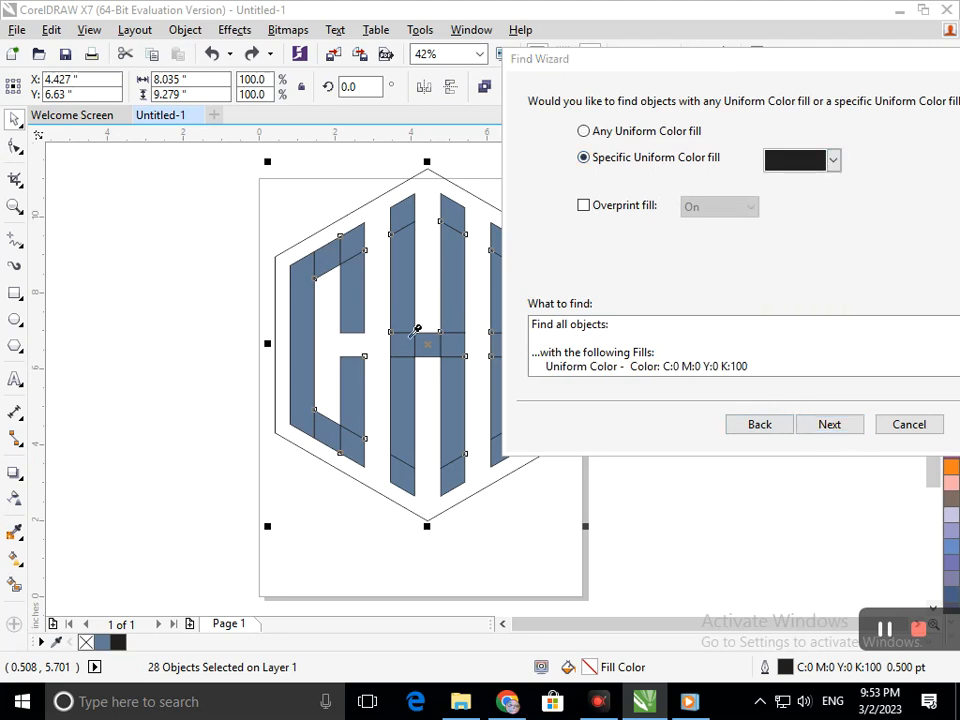
left_click(407, 320)
Step: Run the search, select every matching letter piece and close the Find dialog
left_click(829, 425)
left_click(834, 424)
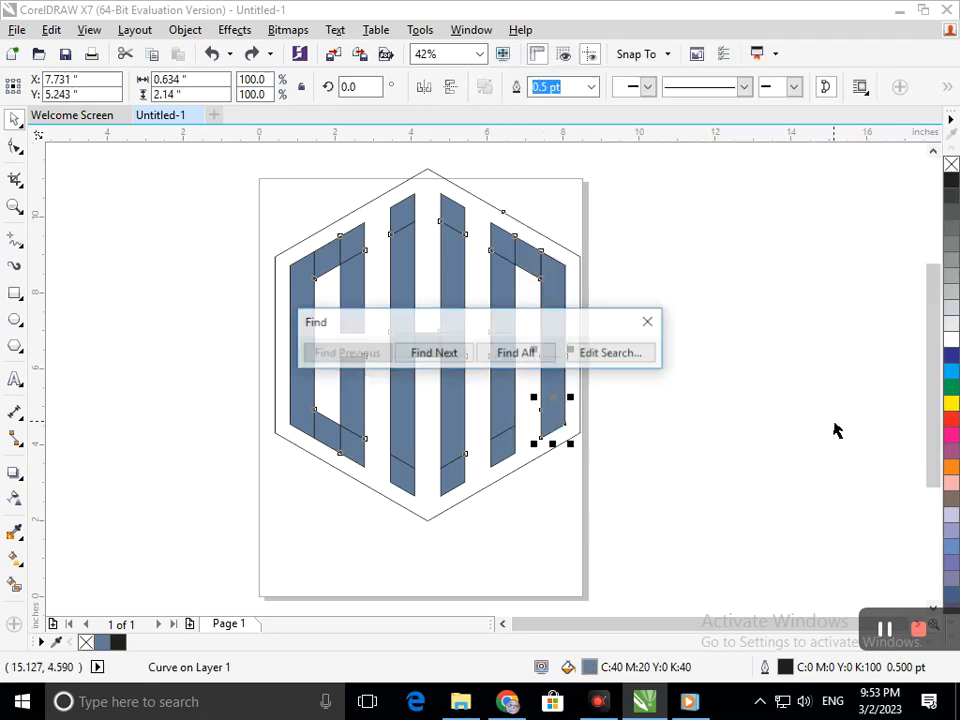
left_click(540, 360)
left_click(650, 322)
Step: Weld the selected letter pieces into one shape outside the page and place it back inside the hexagon
left_click_drag(559, 364, 883, 367)
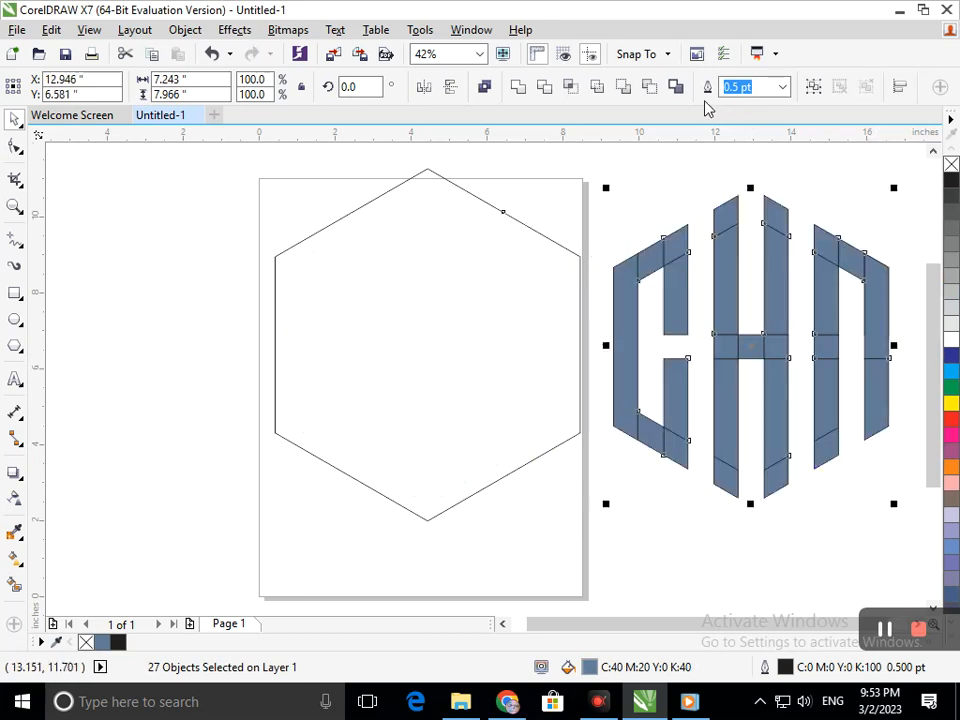
left_click(517, 88)
left_click_drag(679, 403, 368, 397)
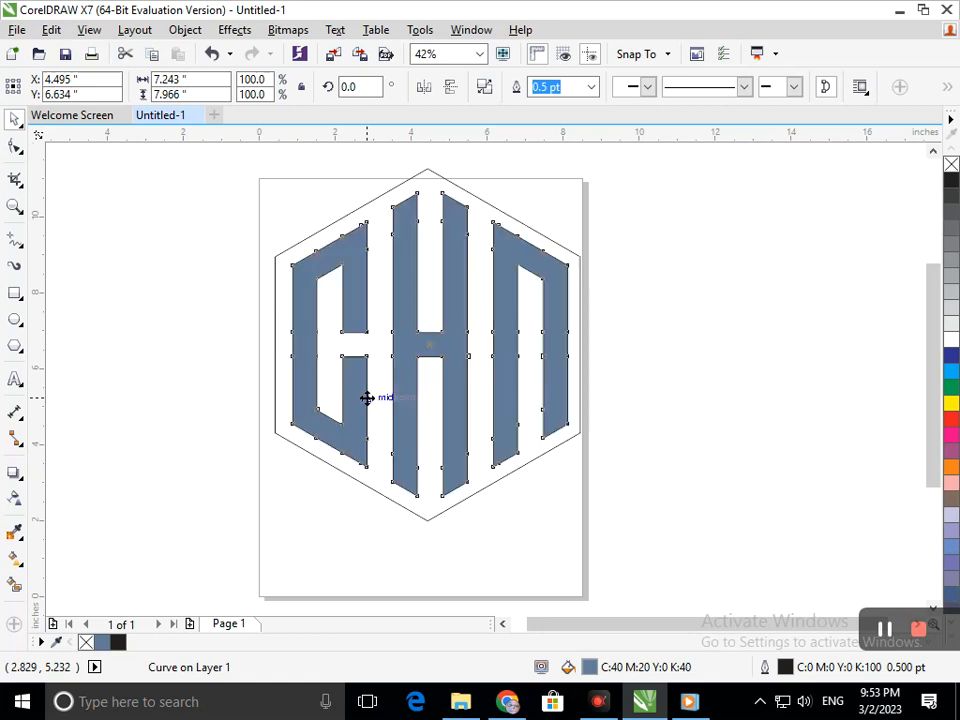
Step: Set both the fill and the outline of the welded letters to blue, C:100 M:100 Y:0 K:0
left_click(951, 358)
left_click(807, 434)
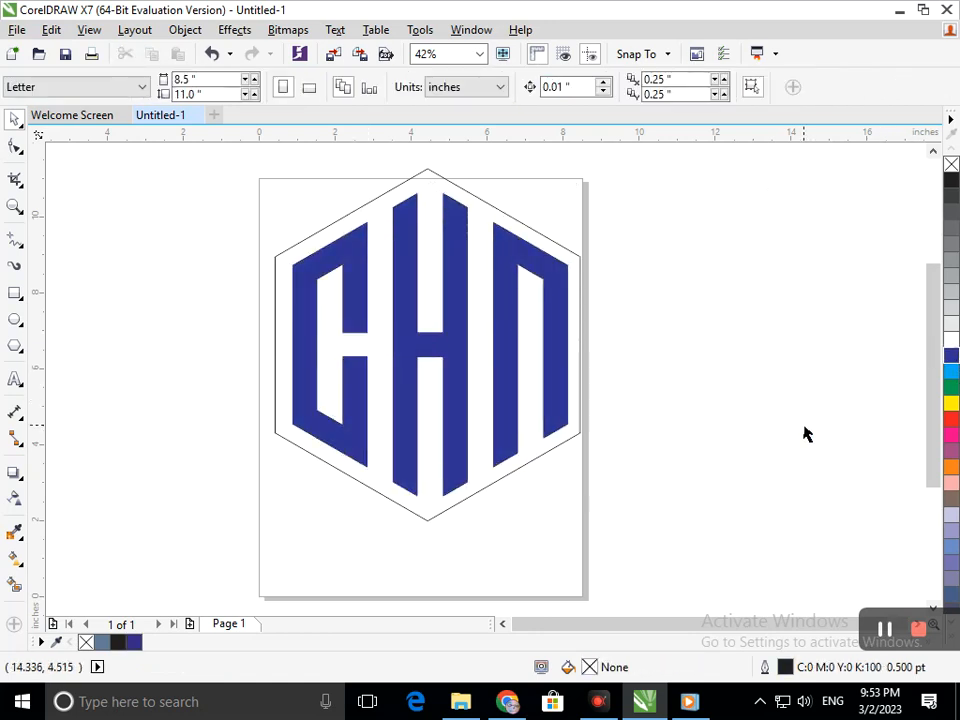
Step: Try purple, pink and orange palette colors as the letters' fill
left_click(550, 422)
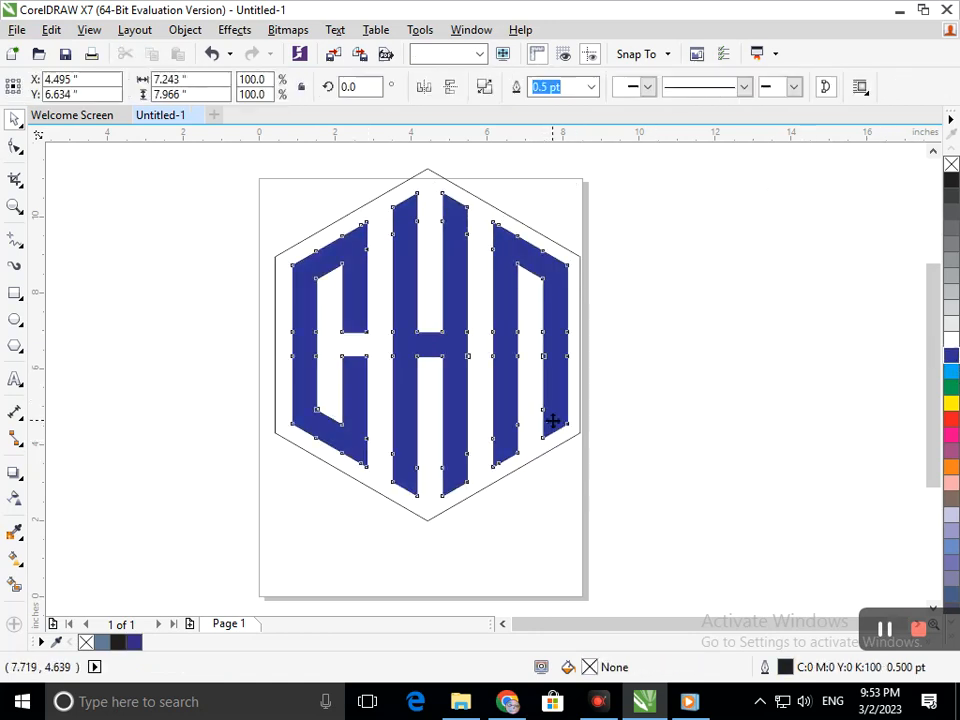
left_click(952, 453)
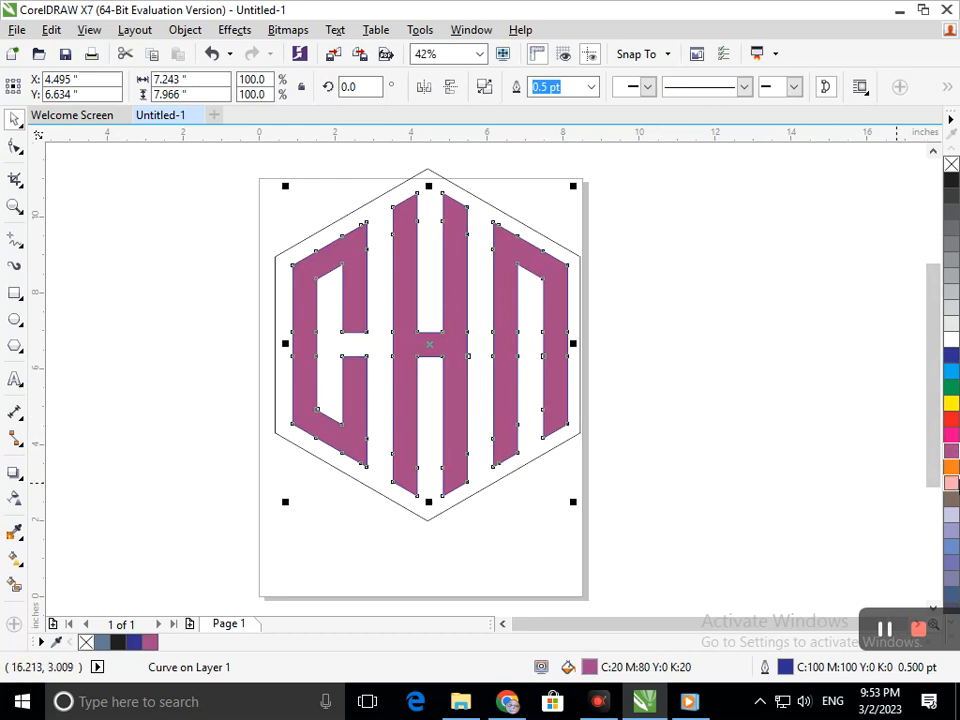
left_click(953, 482)
left_click(952, 466)
left_click(953, 483)
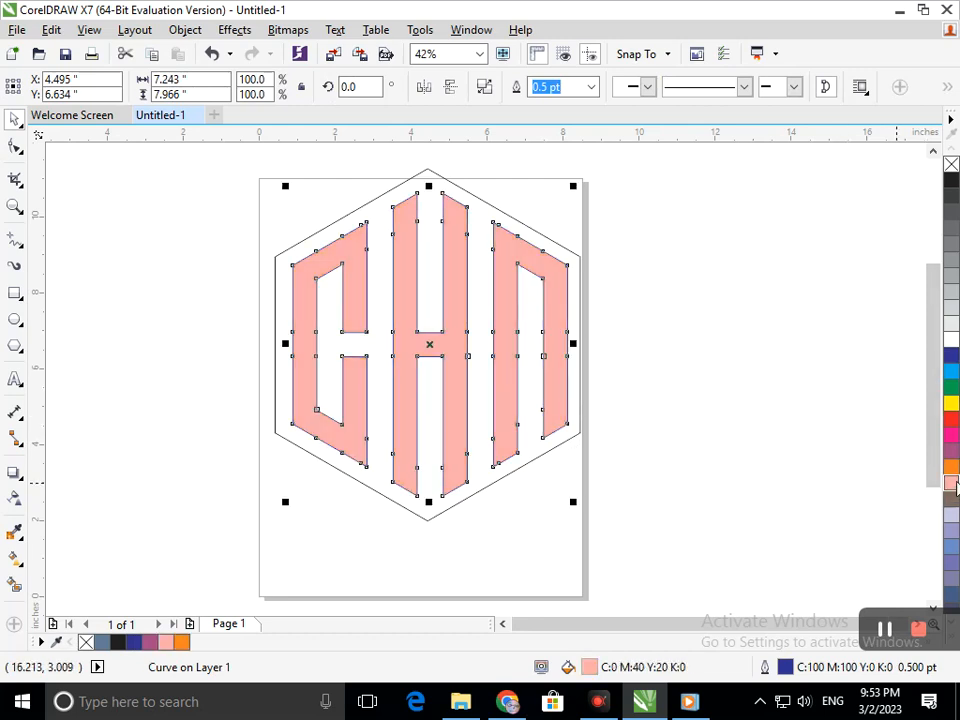
left_click(952, 466)
left_click(953, 483)
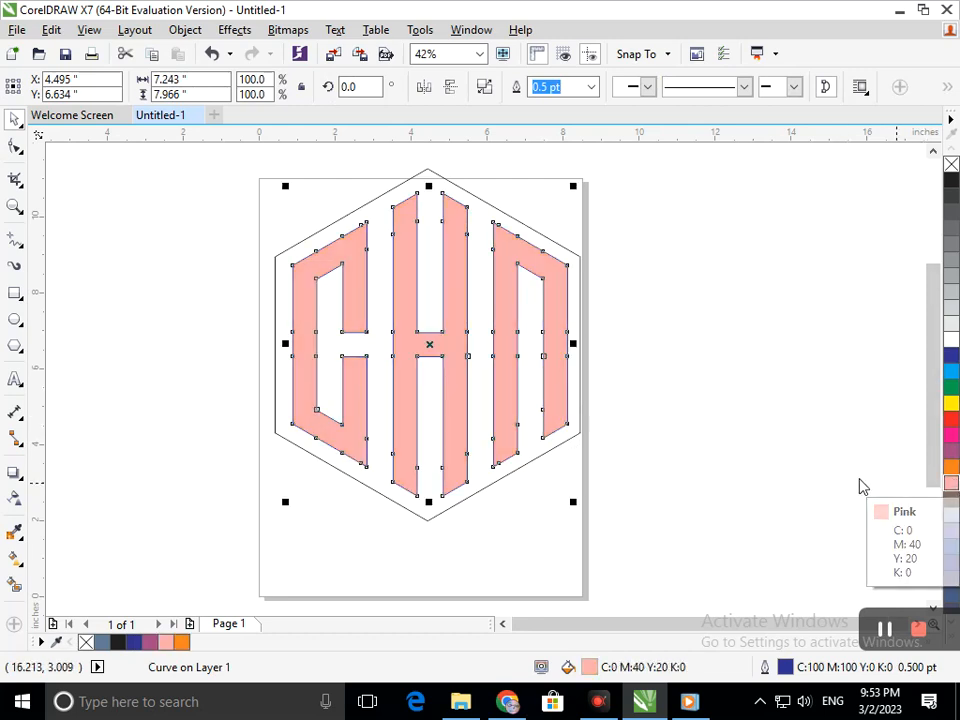
Step: Fill the letters with purple, C:20 M:80 Y:0 K:20
left_click(613, 452)
left_click(518, 410)
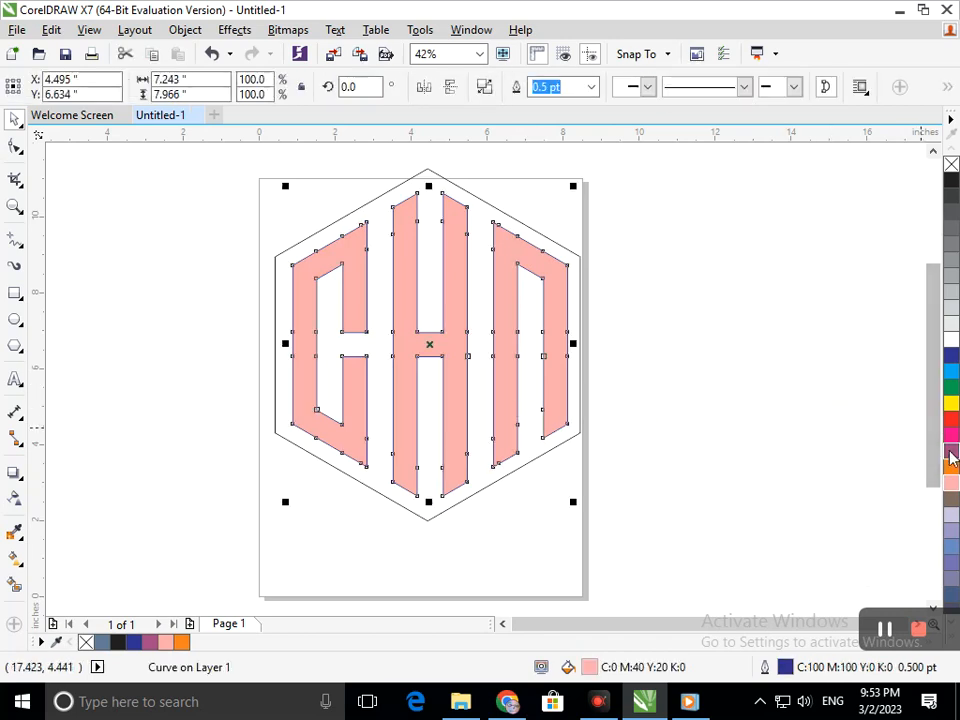
left_click(951, 450)
left_click(728, 430)
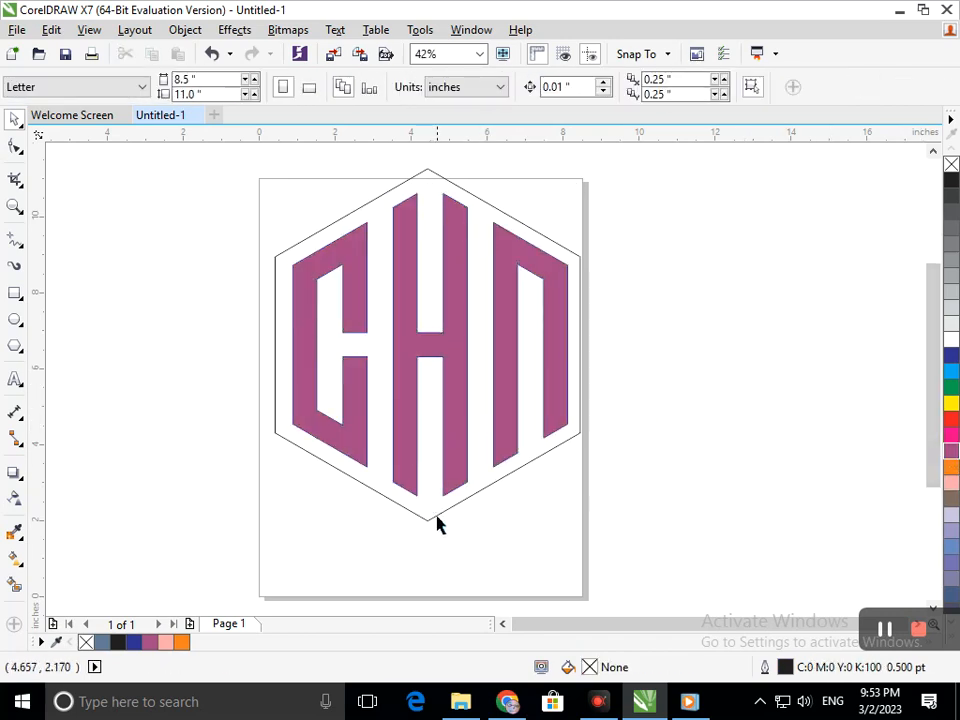
Step: Shrink the hexagon about its center to about 7.73 by 8.92 in so it frames the letters more tightly
left_click(432, 520)
left_click_drag(268, 525, 280, 524)
left_click(357, 543)
left_click_drag(471, 464, 395, 498)
key("ctrl+z")
left_click(760, 403)
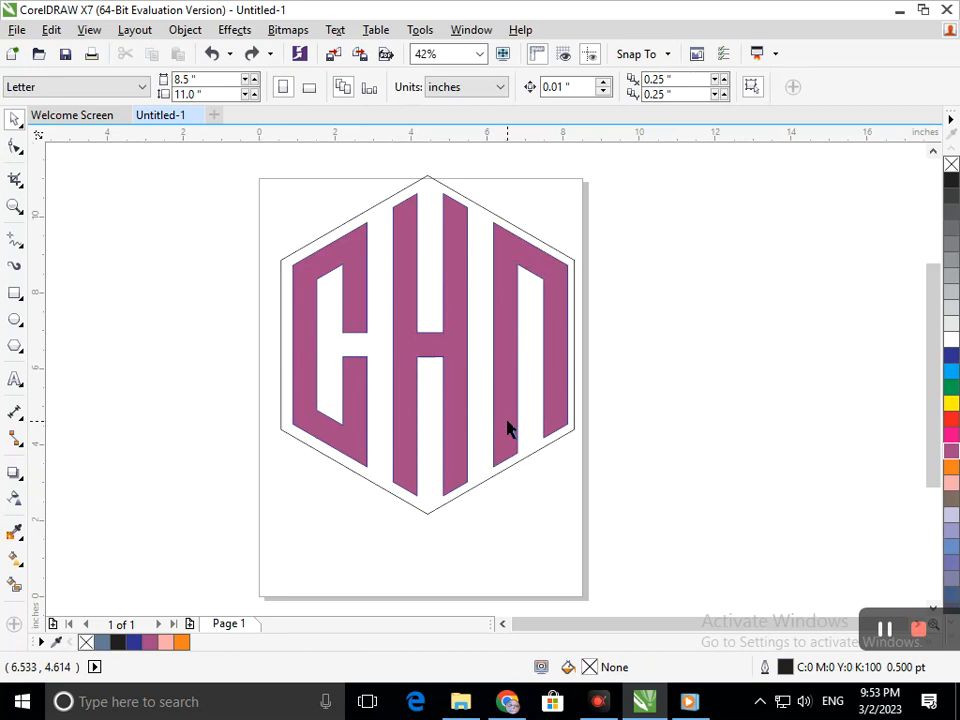
Step: Apply a linear gradient across the letters from the first letter's upper-left corner to the third's lower right, ending in salmon pink
left_click(507, 428)
left_click(17, 560)
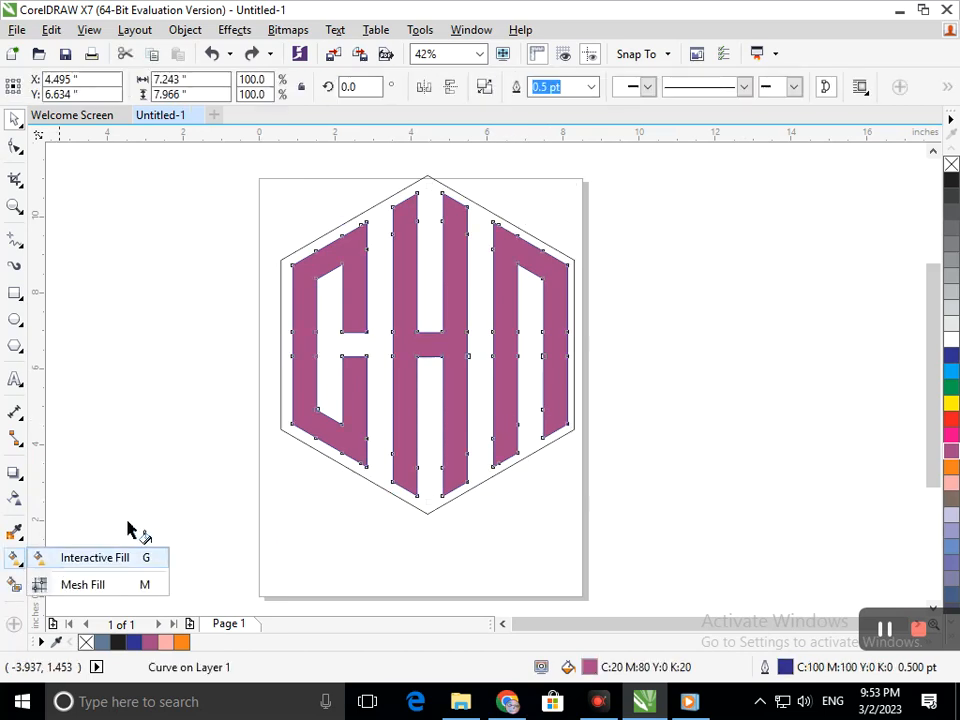
left_click(95, 557)
left_click_drag(292, 265, 564, 416)
left_click(478, 443)
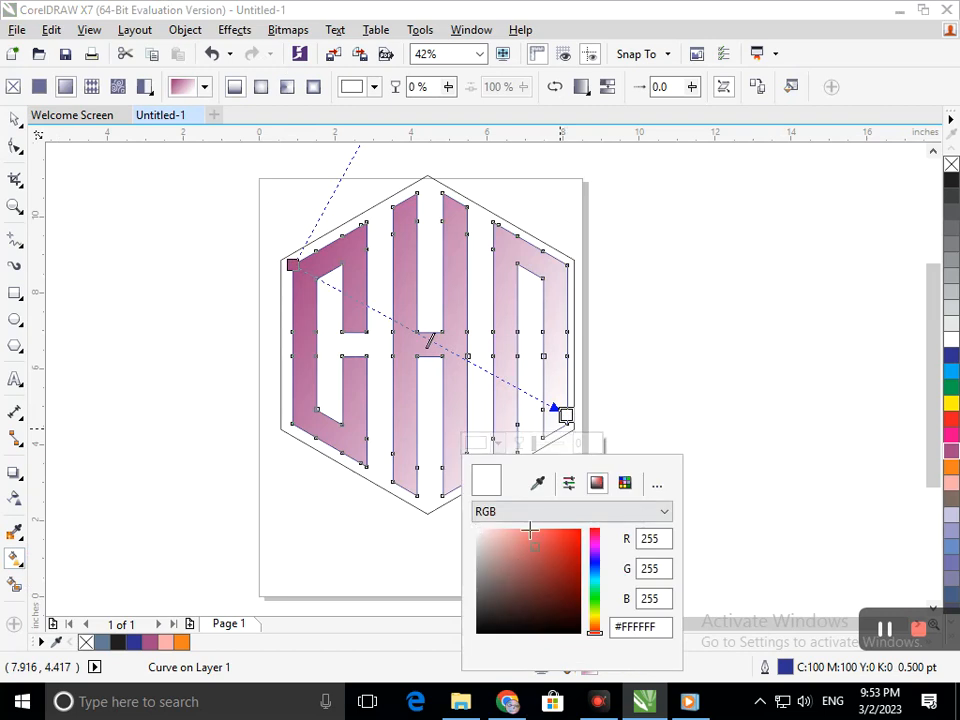
left_click(523, 530)
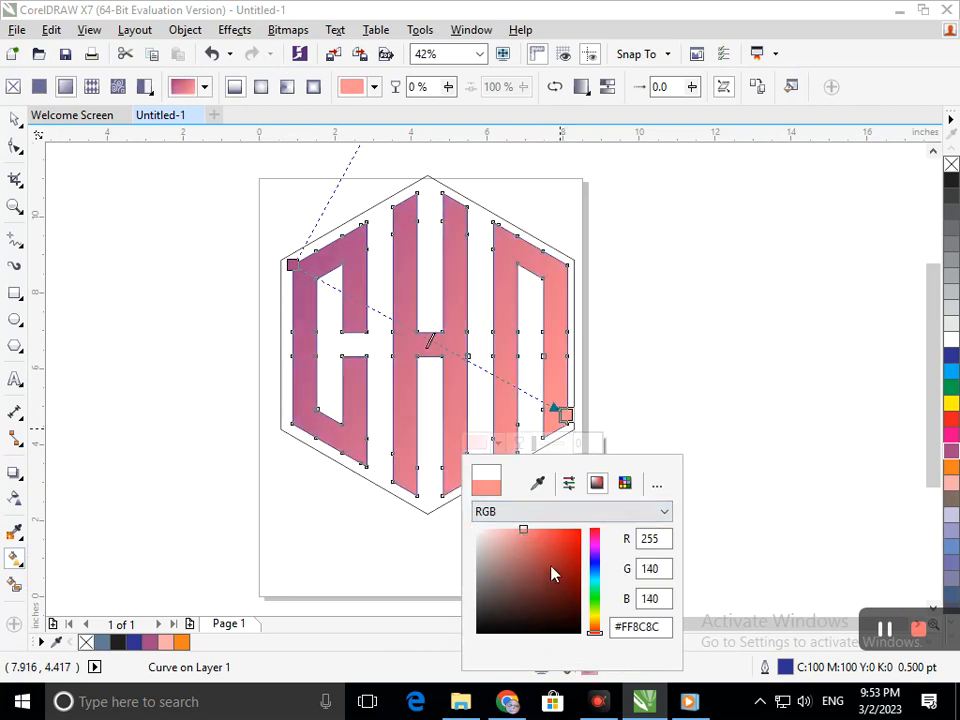
mouse_move(524, 530)
left_mouse_down()
mouse_move(506, 531)
mouse_move(526, 533)
left_mouse_up()
Step: Add a gradient color node at 52% in the middle letter and color it green, #18C270
left_click(436, 346)
double_click(436, 343)
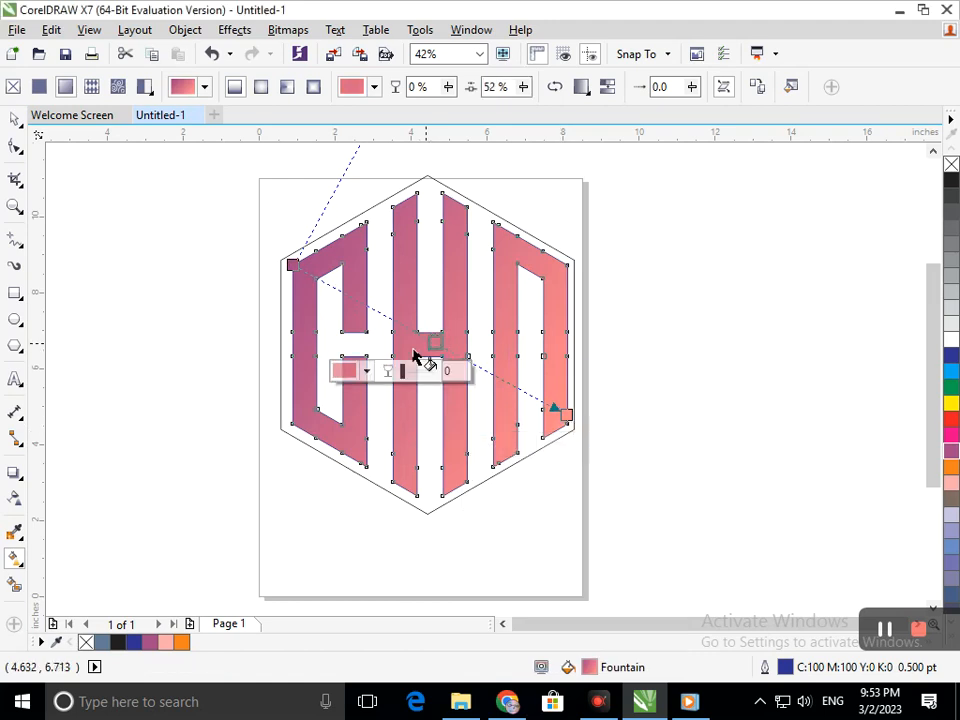
left_click(365, 369)
left_click(465, 537)
mouse_move(430, 505)
left_mouse_down()
mouse_move(394, 493)
mouse_move(426, 516)
mouse_move(416, 477)
mouse_move(437, 483)
left_mouse_up()
left_click(463, 515)
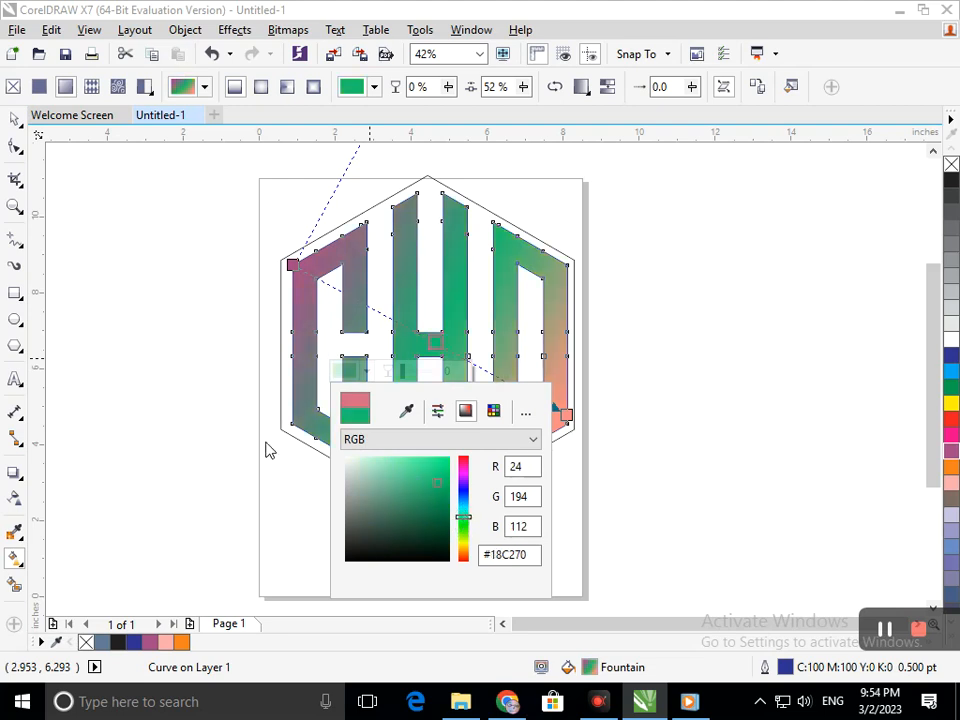
left_click(17, 124)
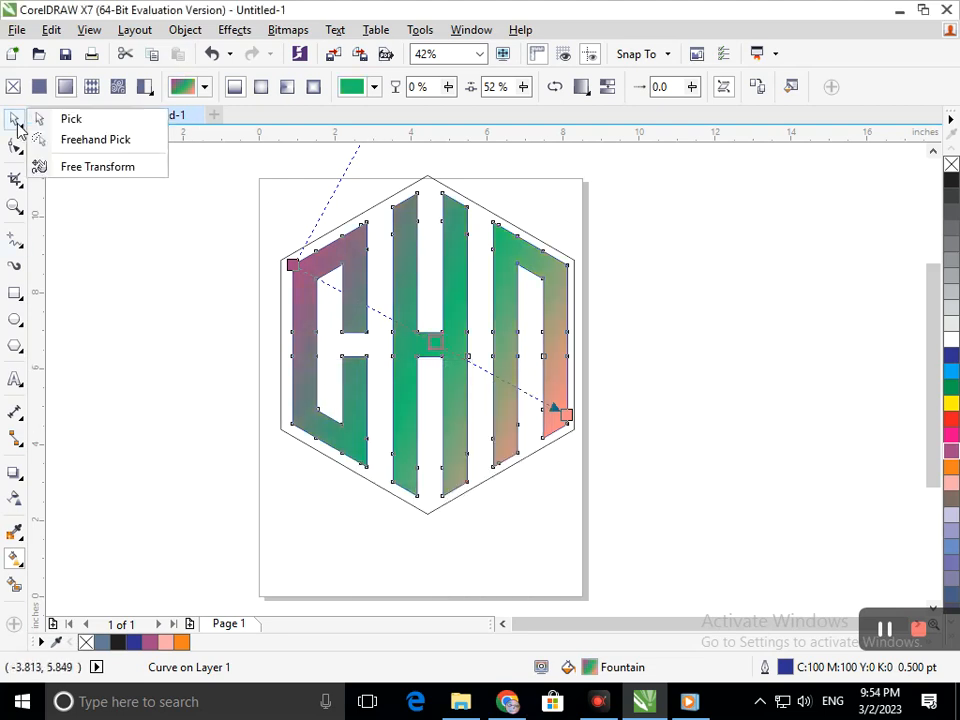
left_click(71, 118)
left_click(612, 495)
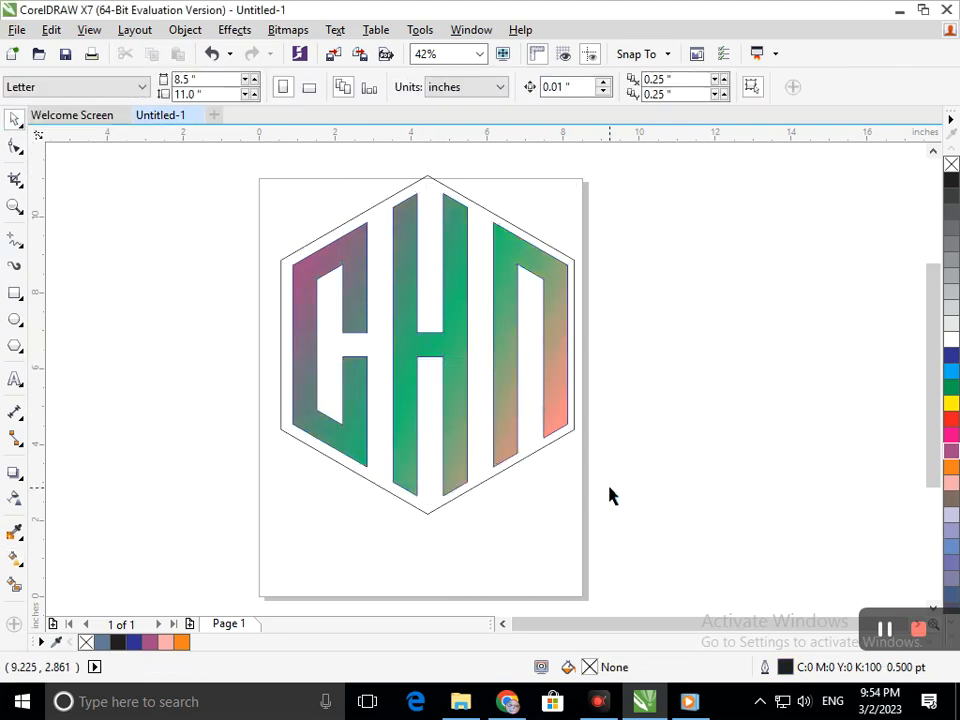
Step: Set the hexagon's outline width to 4 pt
left_click(512, 465)
left_click(630, 89)
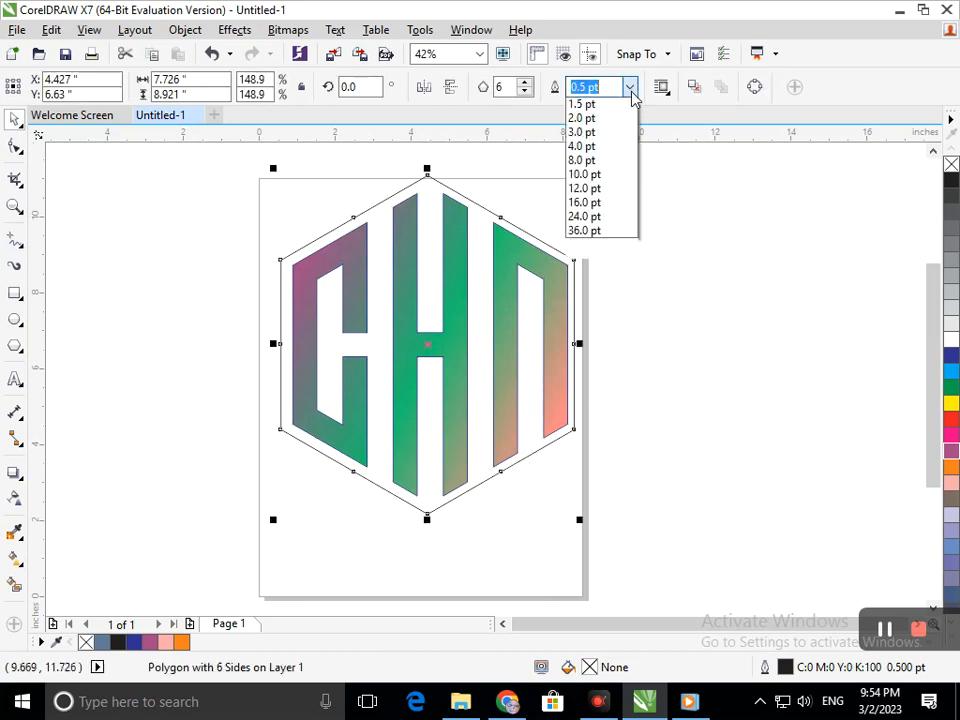
left_click(612, 214)
left_click(676, 363)
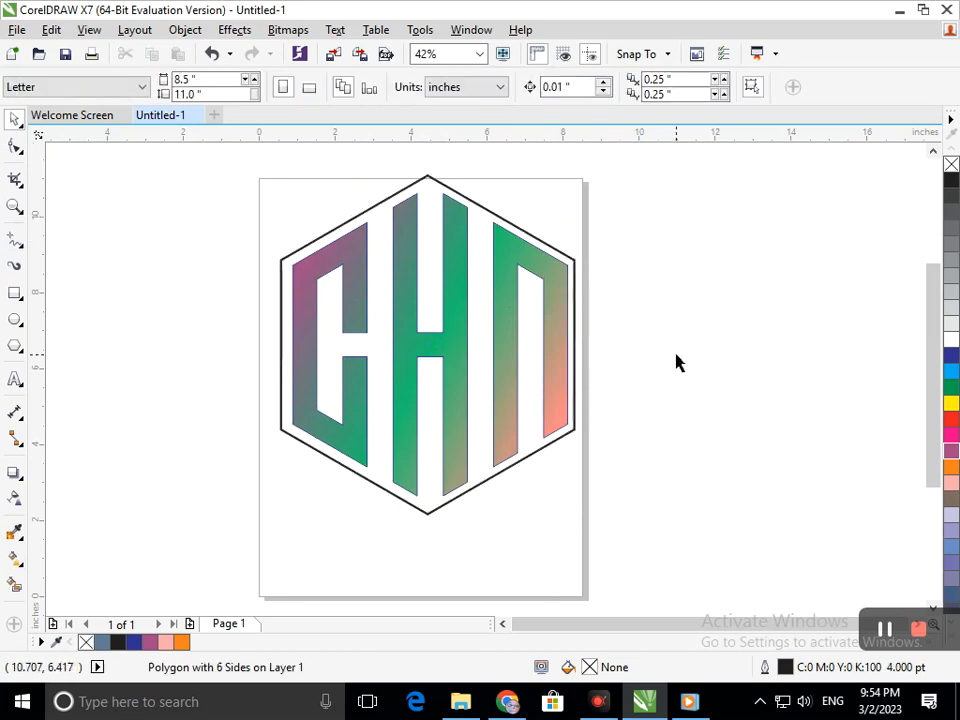
Step: Move the hexagon and letters together down onto the page, centered at about X 4.14, Y 5.79 in
left_click_drag(228, 168, 621, 547)
left_click_drag(420, 440, 437, 464)
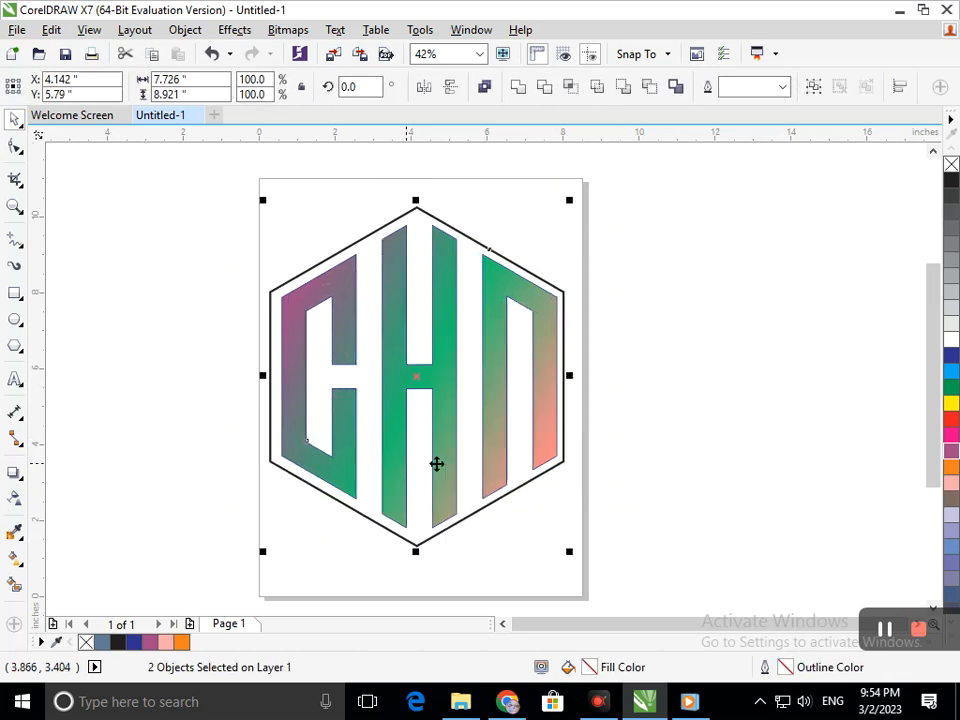
left_click(634, 448)
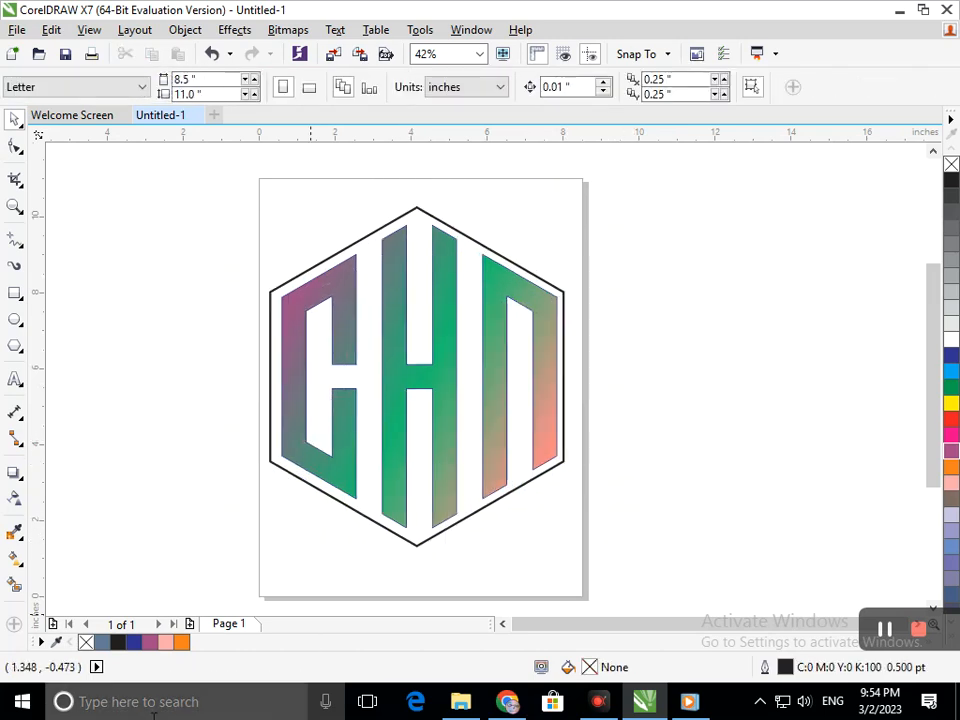